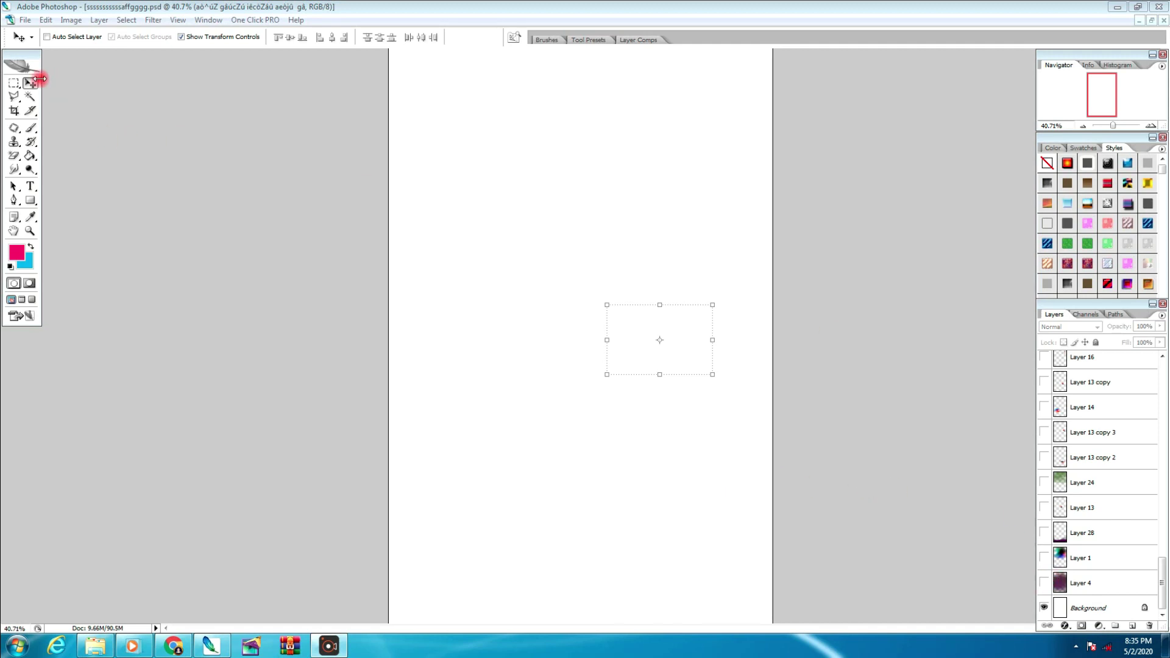
- Show the purple gradient background with its teal-magenta blend, darkened base, green tint and first splash
left_click(1044, 584)
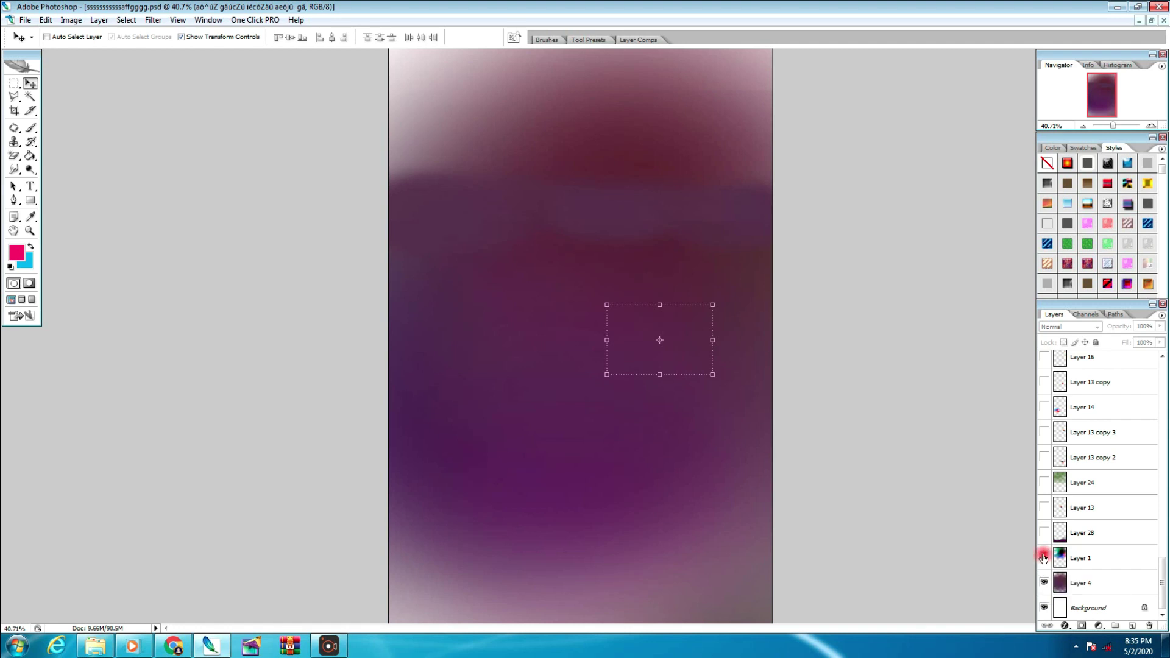
left_click(1044, 558)
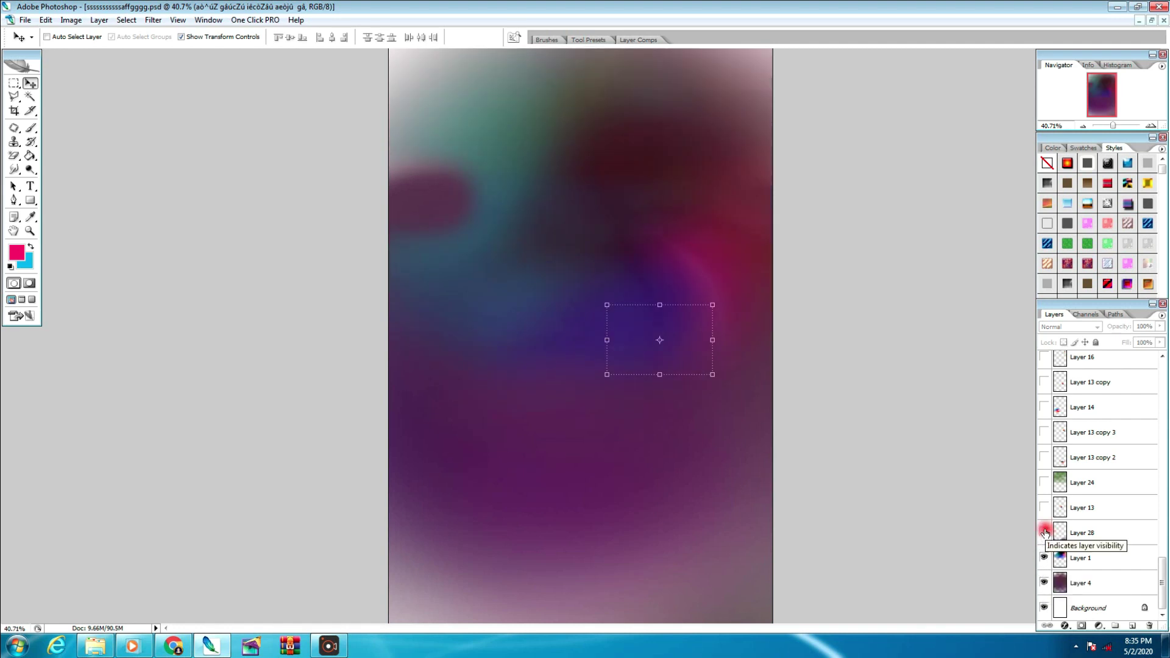
left_click(1044, 532)
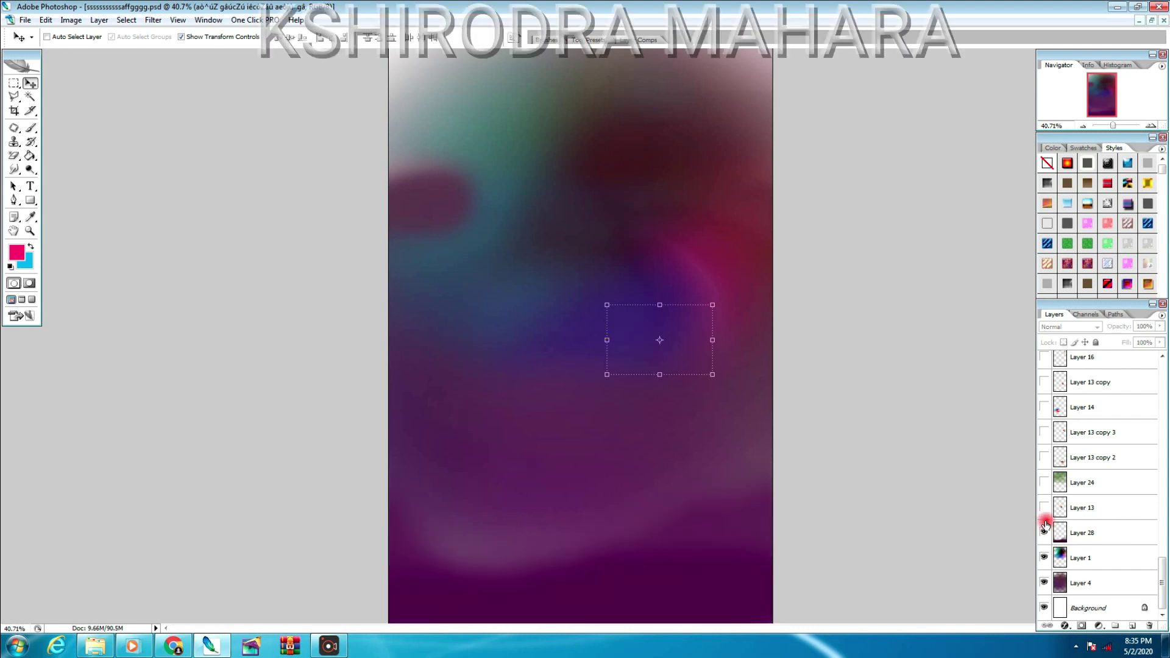
left_click(1045, 508)
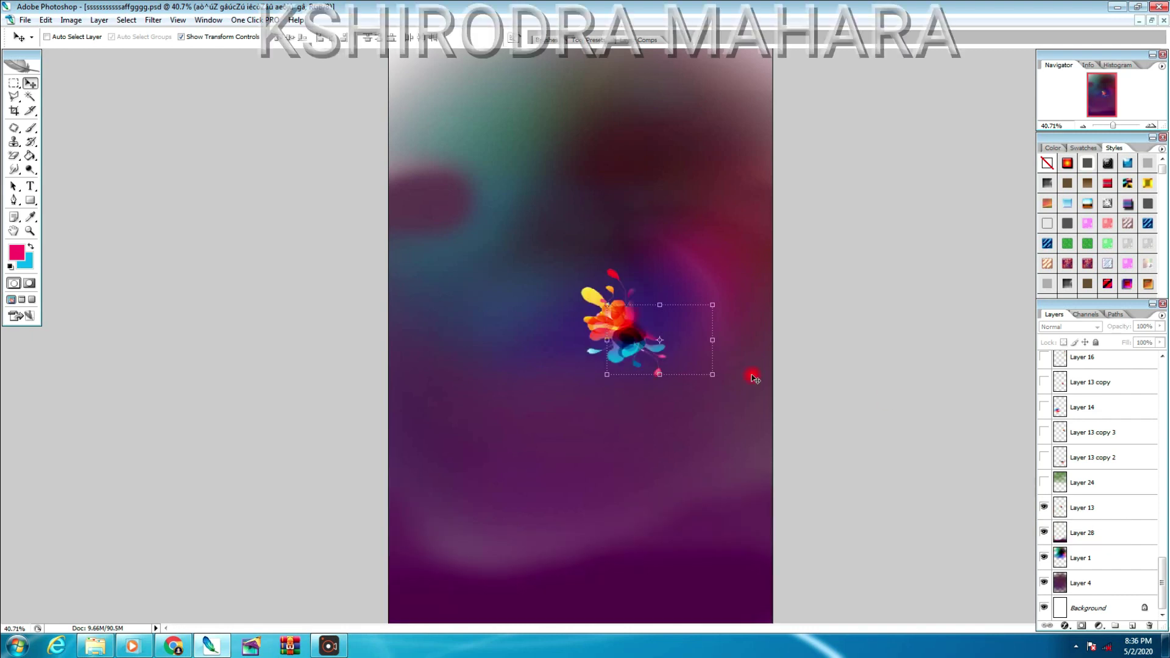
left_click(1044, 483)
- Show the faded, second, blurred lower-left and third flower splash layers
left_click(1044, 457)
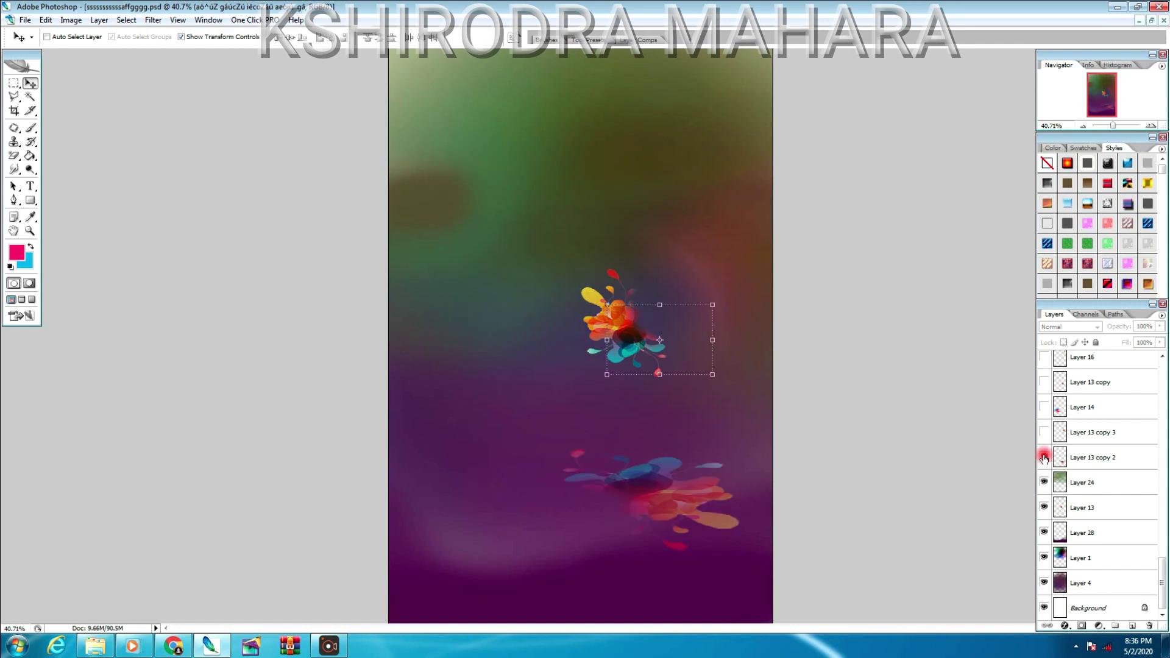
left_click(1046, 433)
left_click(1045, 410)
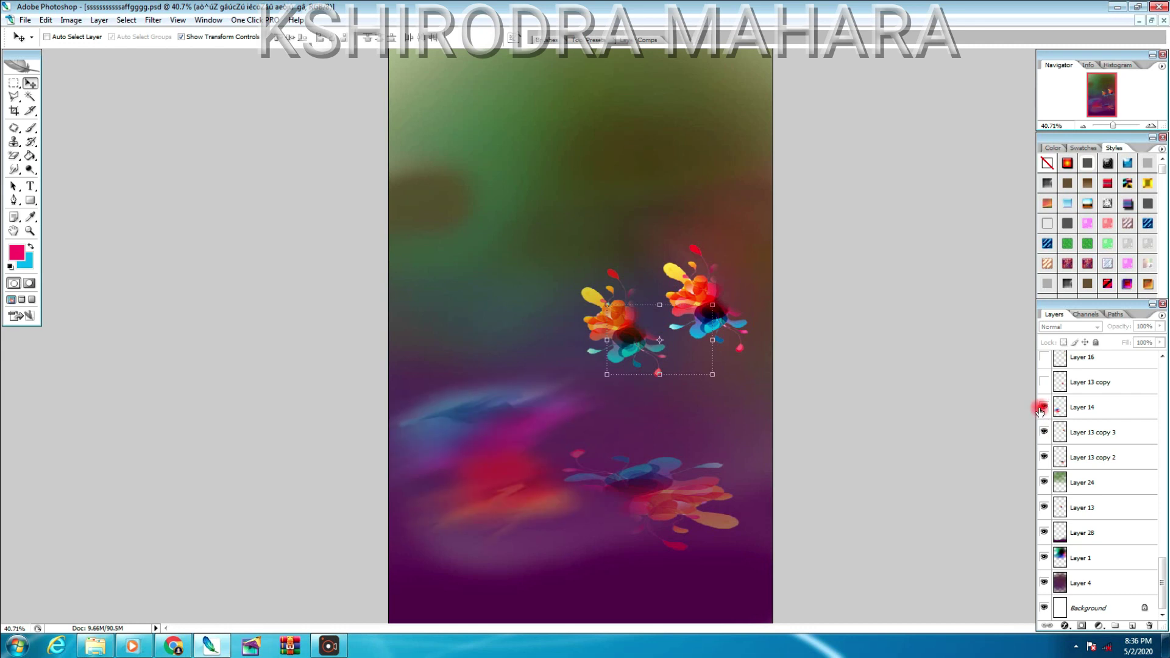
scroll(1043, 410, "up", 1)
left_click(1044, 408)
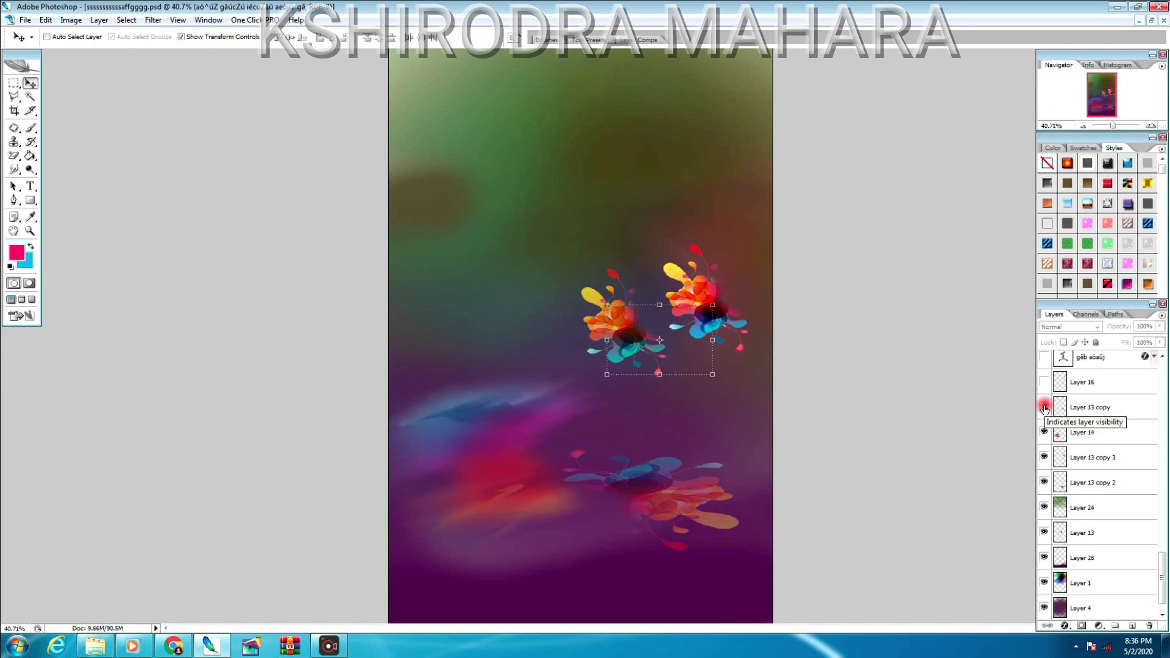
left_click(1044, 408)
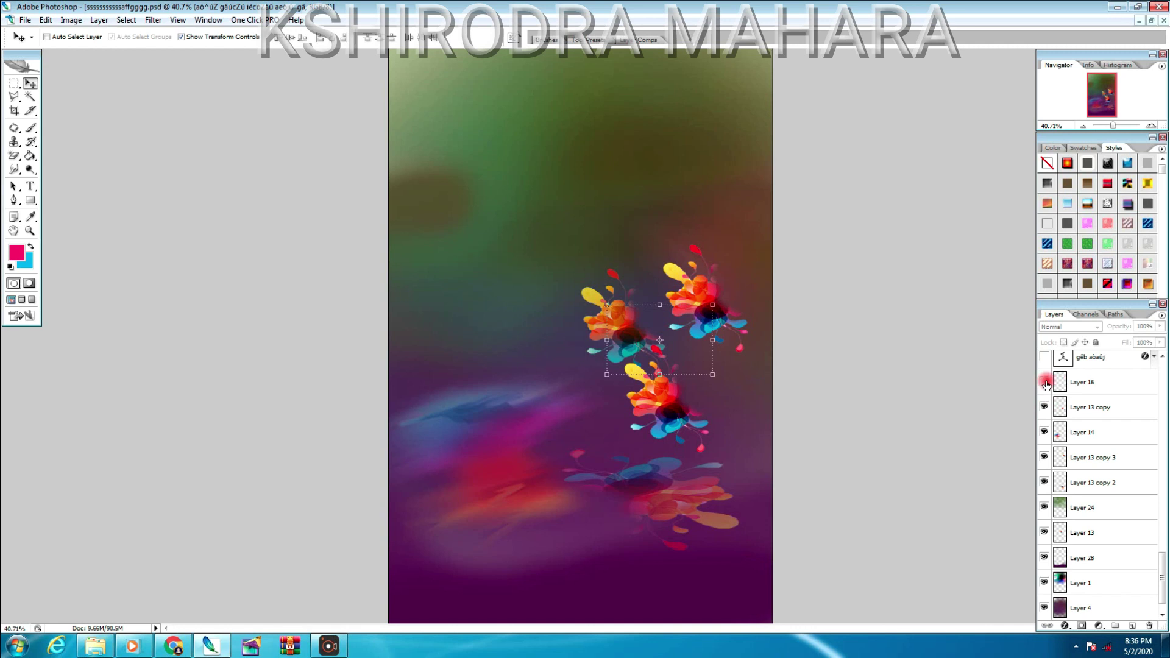
- Show the musicians artwork at top right and the ଶୁଭ ବିବାହ wedding title
left_click(1045, 382)
scroll(1051, 406, "up", 3)
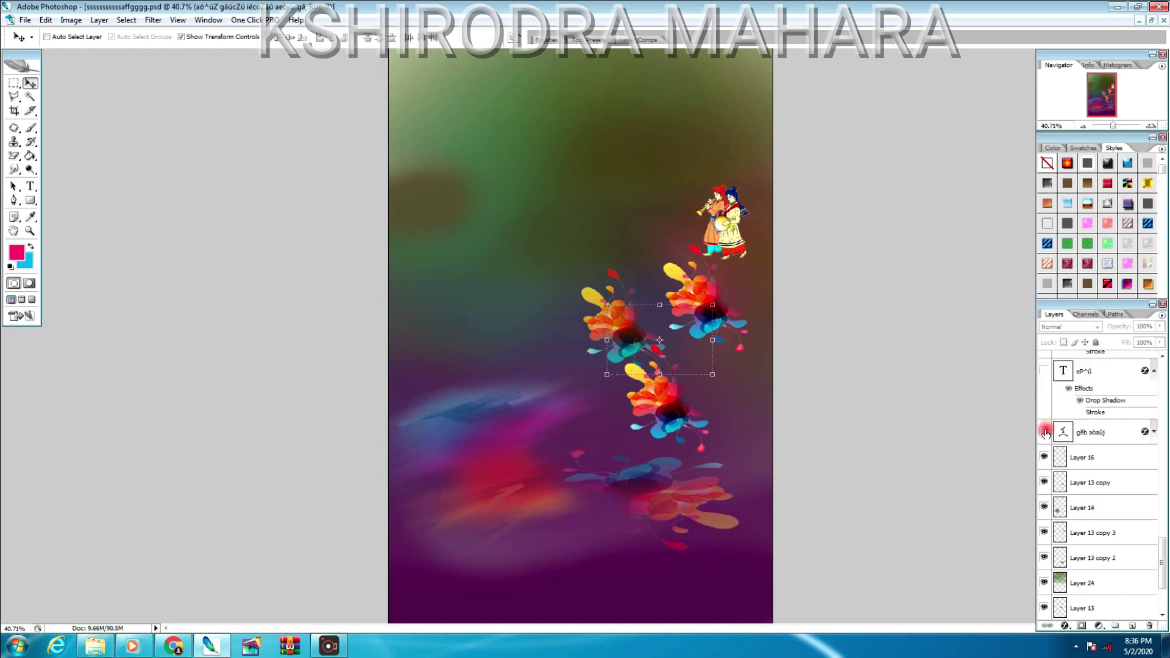
left_click(1044, 431)
scroll(1048, 433, "up", 1)
- Show the bride's and groom's name lines and the couple photo at bottom left
left_click(1045, 397)
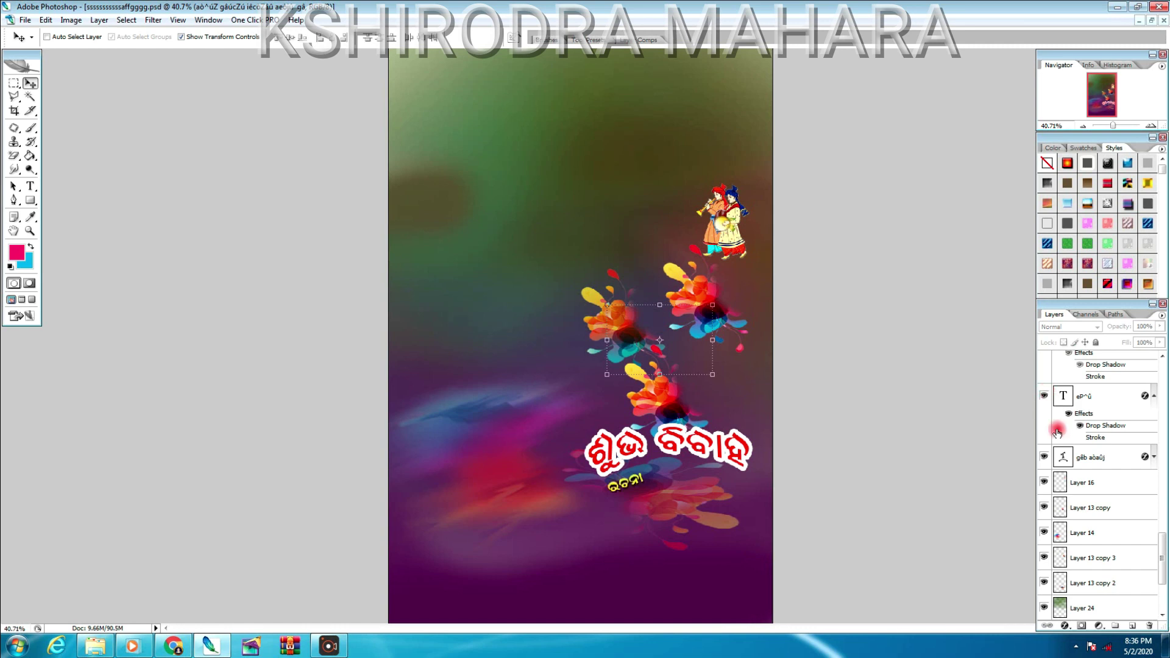
scroll(1061, 434, "up", 3)
left_click(1044, 410)
scroll(1049, 427, "up", 2)
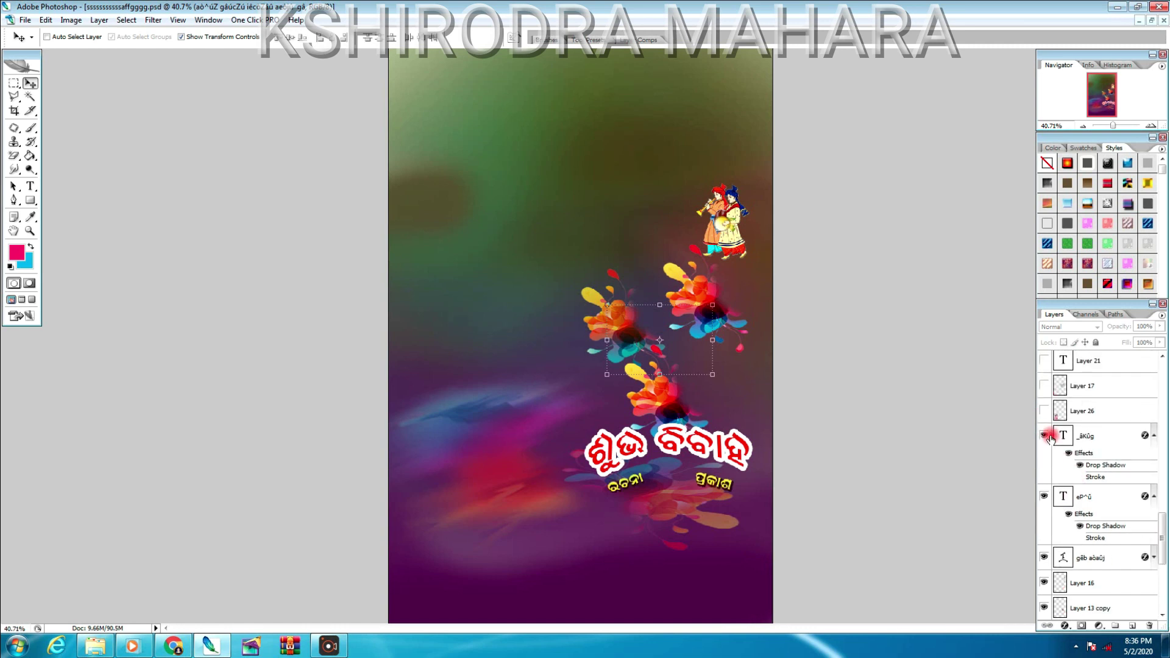
left_click(1044, 435)
scroll(1061, 435, "up", 1)
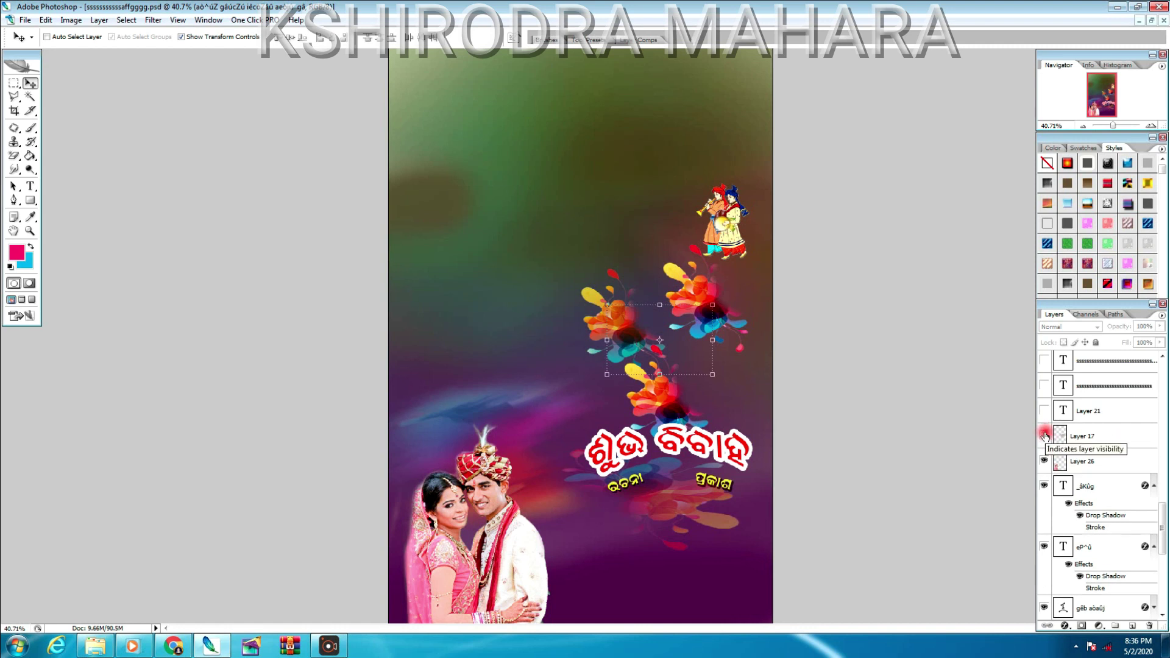
- Show the grey curled-paper frame (Layer 17) and Layer 21
left_click(1045, 436)
scroll(1049, 445, "up", 2)
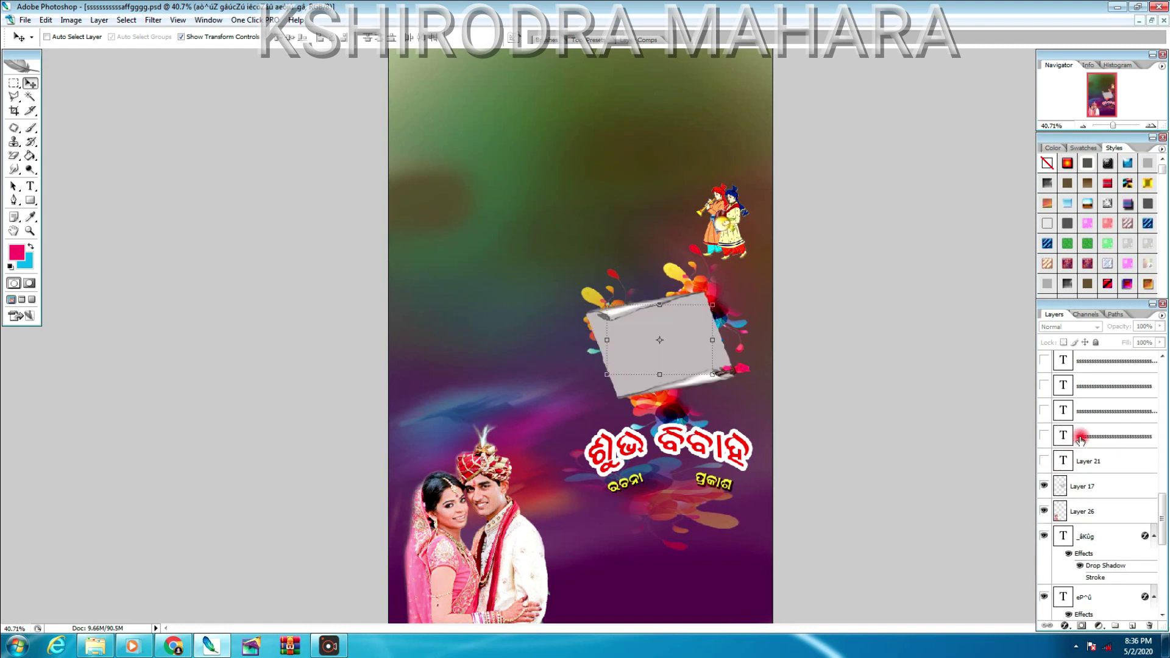
left_click(1045, 462)
left_click(1043, 437)
scroll(1043, 437, "up", 1)
- Show the dotted borders along the top, bottom, left and right edges
left_click(1045, 435)
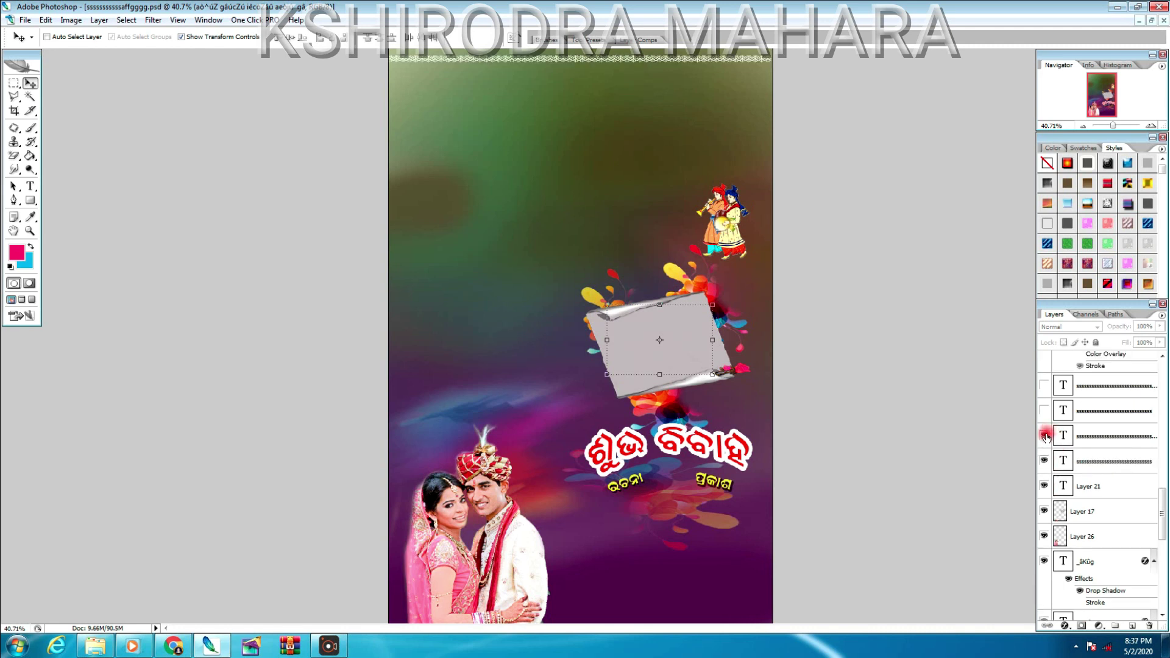
left_click(1045, 411)
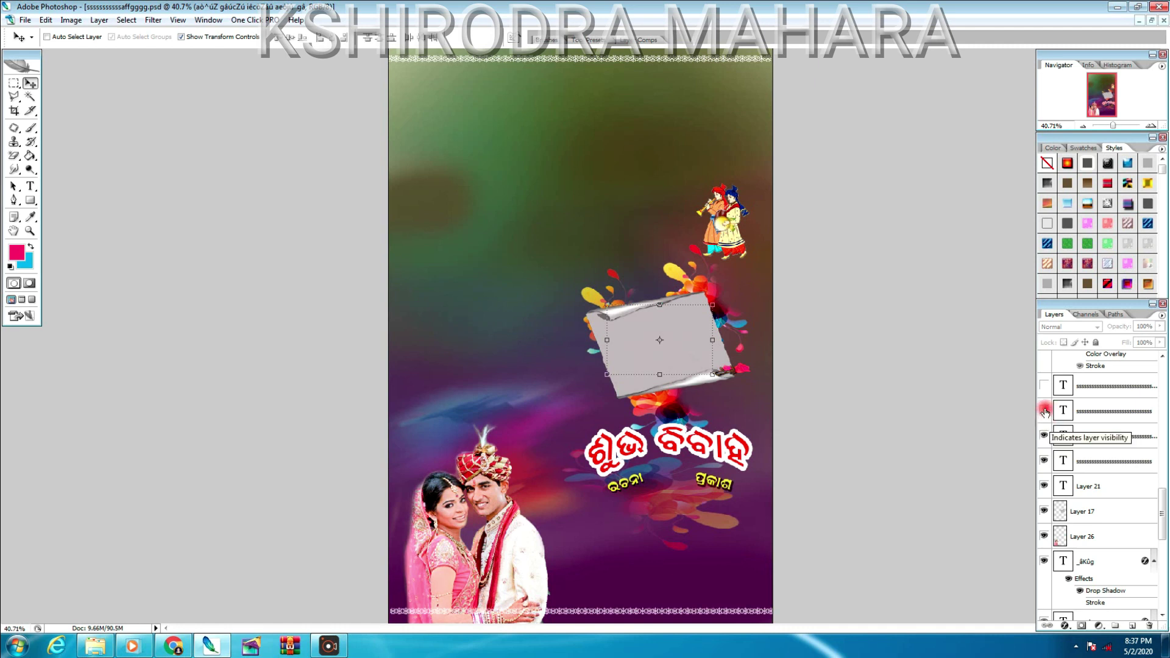
left_click(1047, 388)
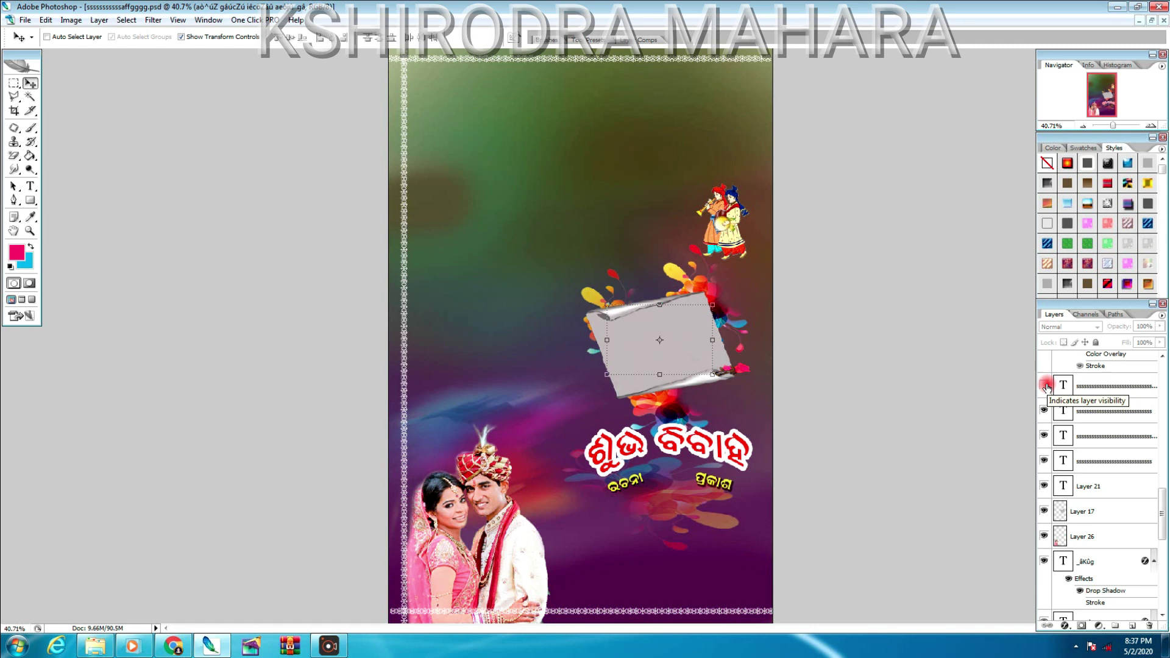
left_click(1047, 387)
scroll(1048, 414, "up", 3)
scroll(1049, 426, "up", 2)
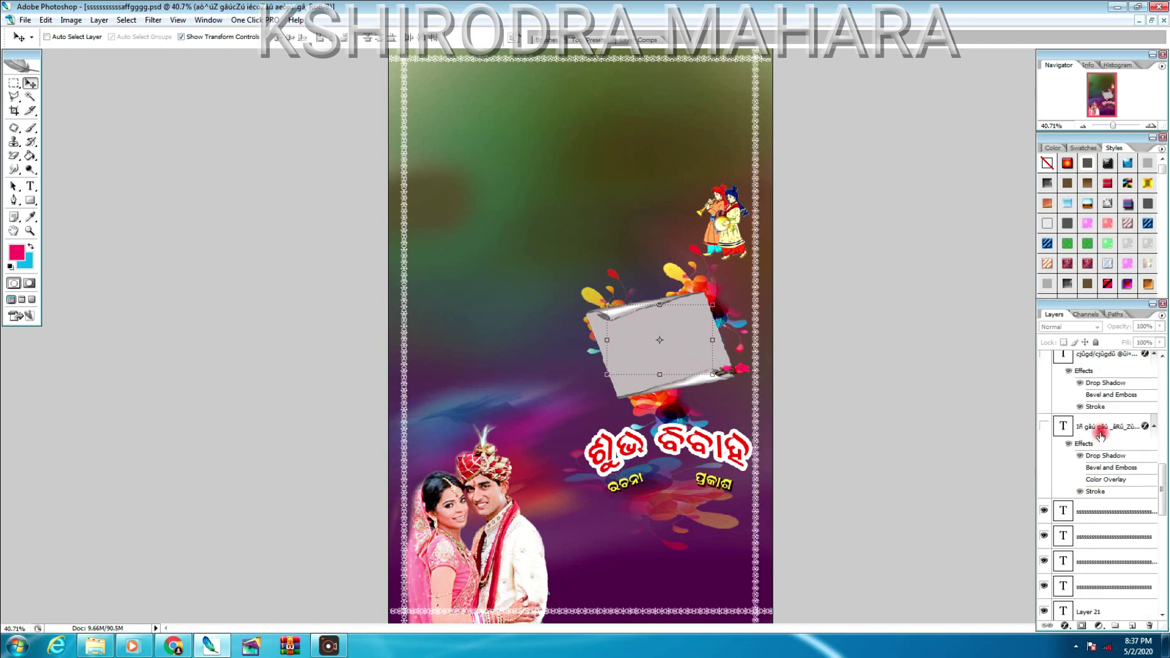
- Show the top blessing line, the main invitation paragraph and the pink label shape
left_click(1045, 428)
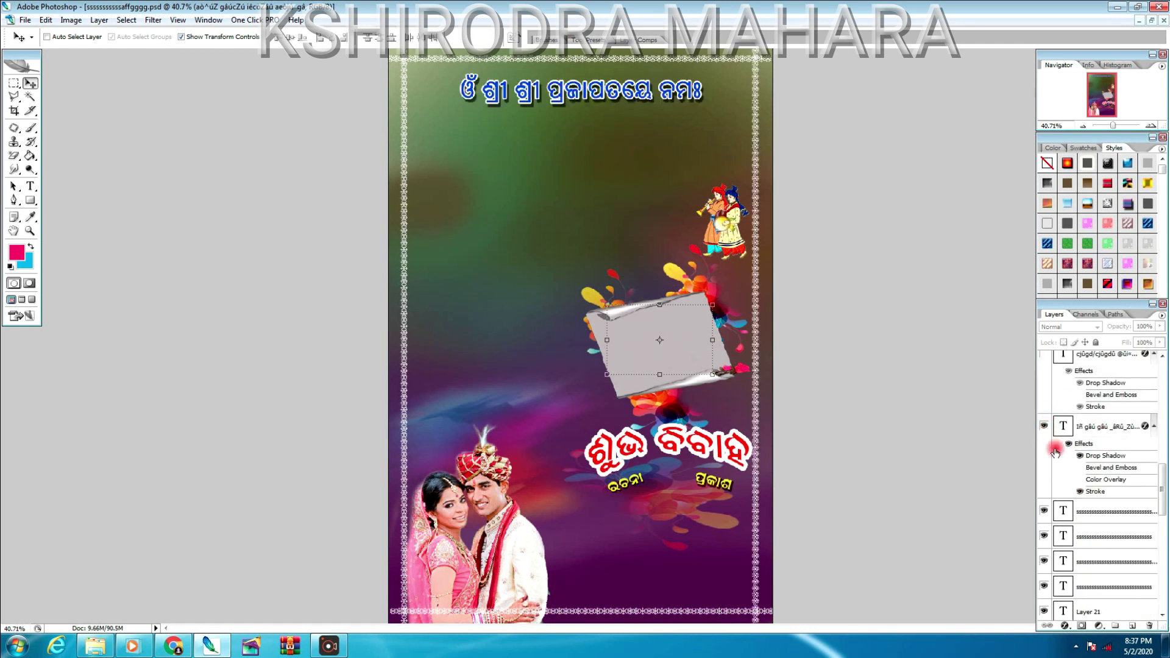
scroll(1045, 439, "up", 2)
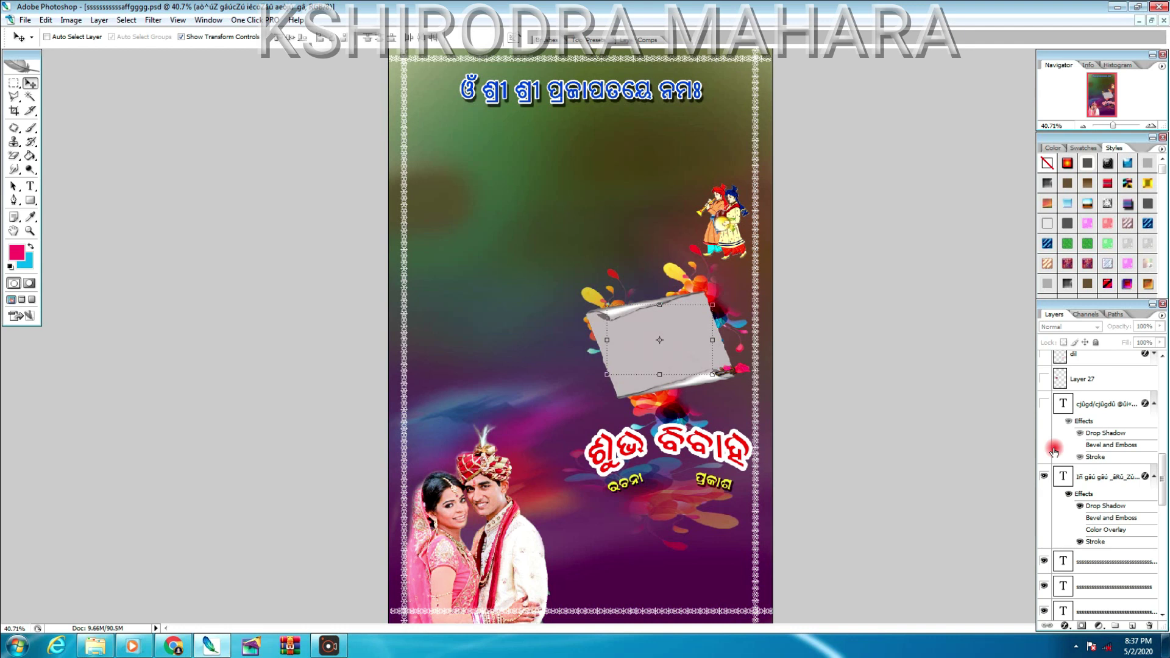
left_click(1046, 403)
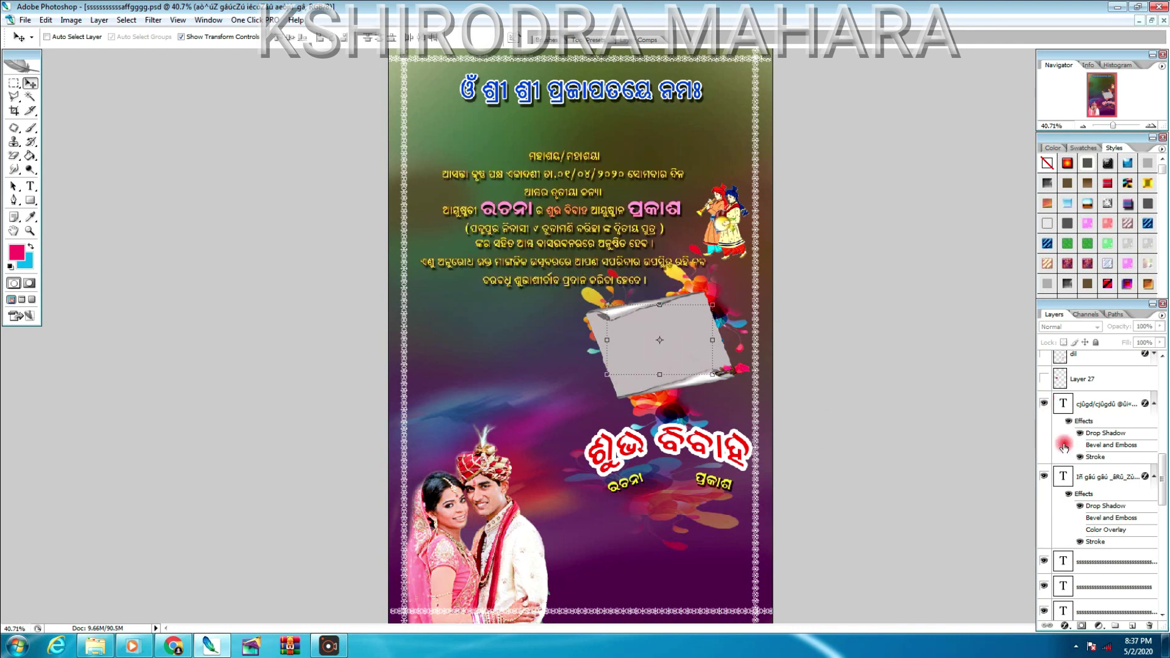
scroll(1082, 473, "up", 1)
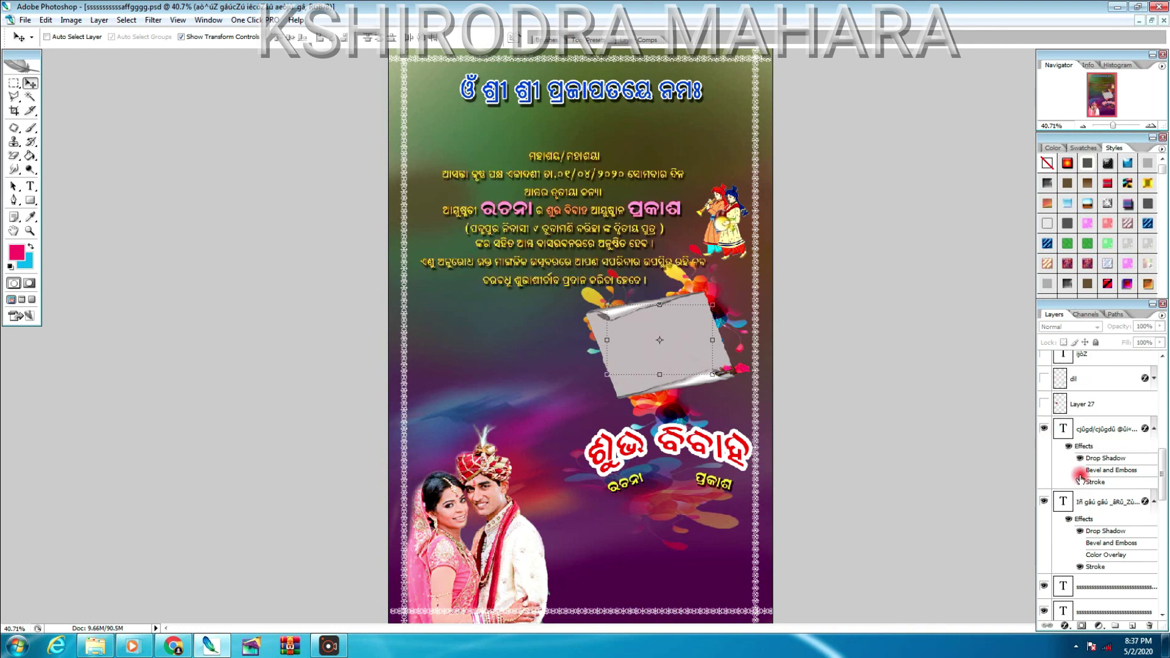
left_click(1046, 404)
scroll(1046, 404, "up", 2)
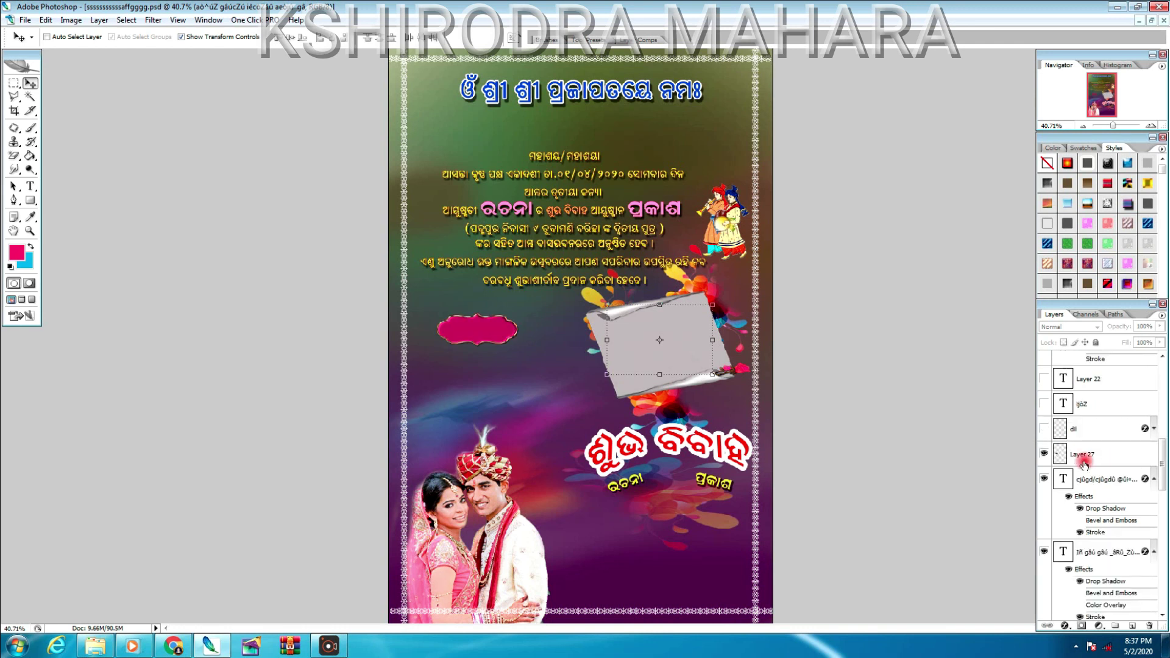
- Show the red heart with its inner word, Layer 22, the dated schedule and the label heading
left_click(1045, 429)
scroll(1046, 451, "up", 2)
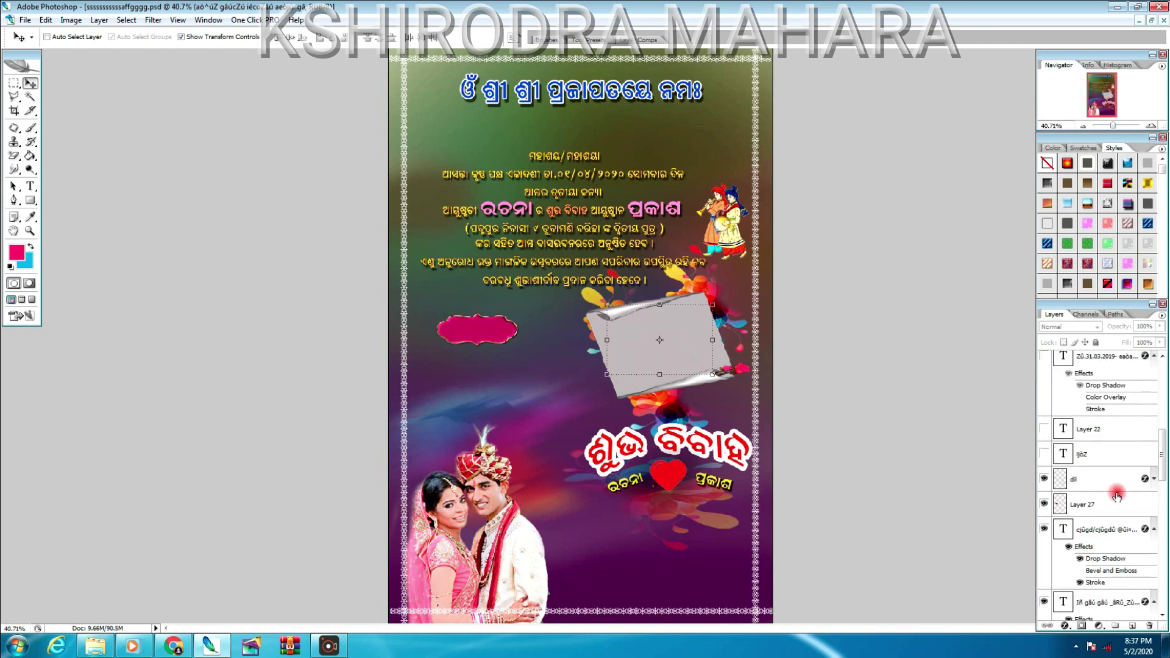
left_click(1046, 456)
left_click(1046, 430)
scroll(1099, 456, "up", 1)
left_click(1046, 380)
scroll(1125, 457, "up", 4)
left_click(1045, 456)
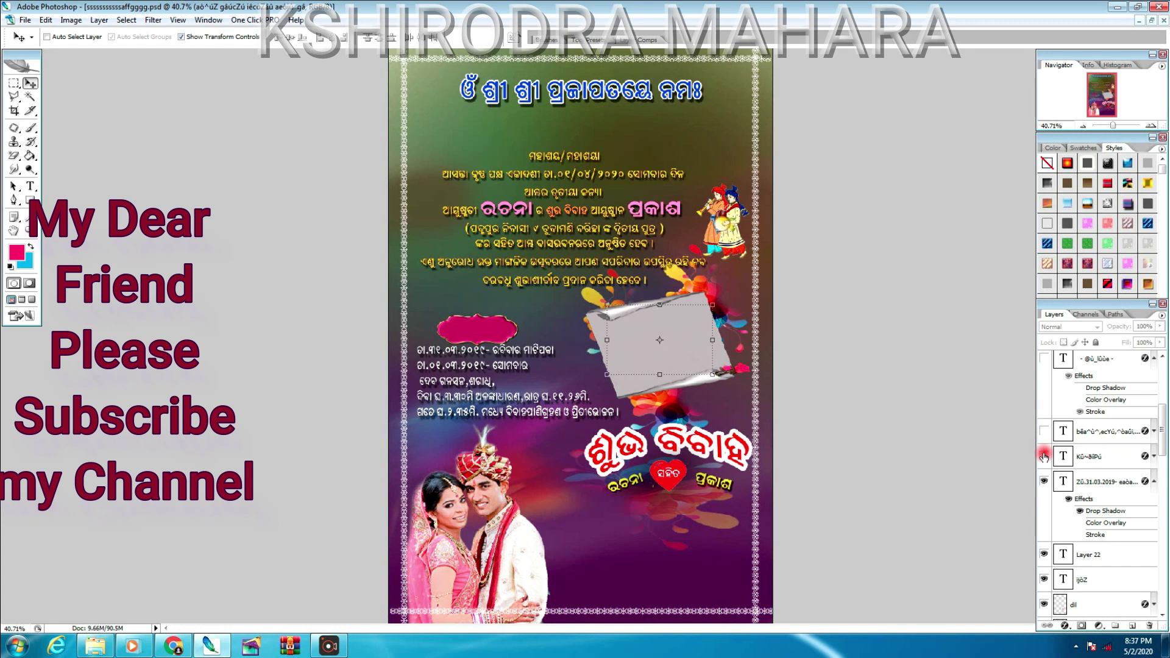
- Show the family names and heading, the Mahara Arts credit, and the remaining decoration layers
left_click(1046, 431)
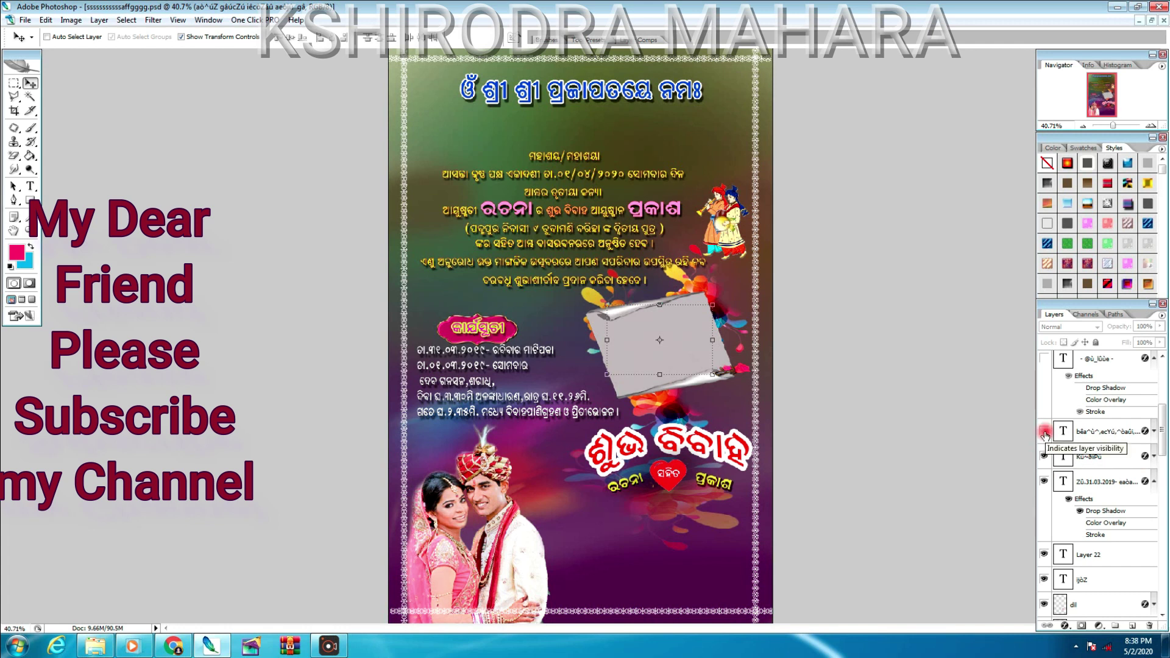
scroll(1046, 435, "up", 3)
left_click(1046, 433)
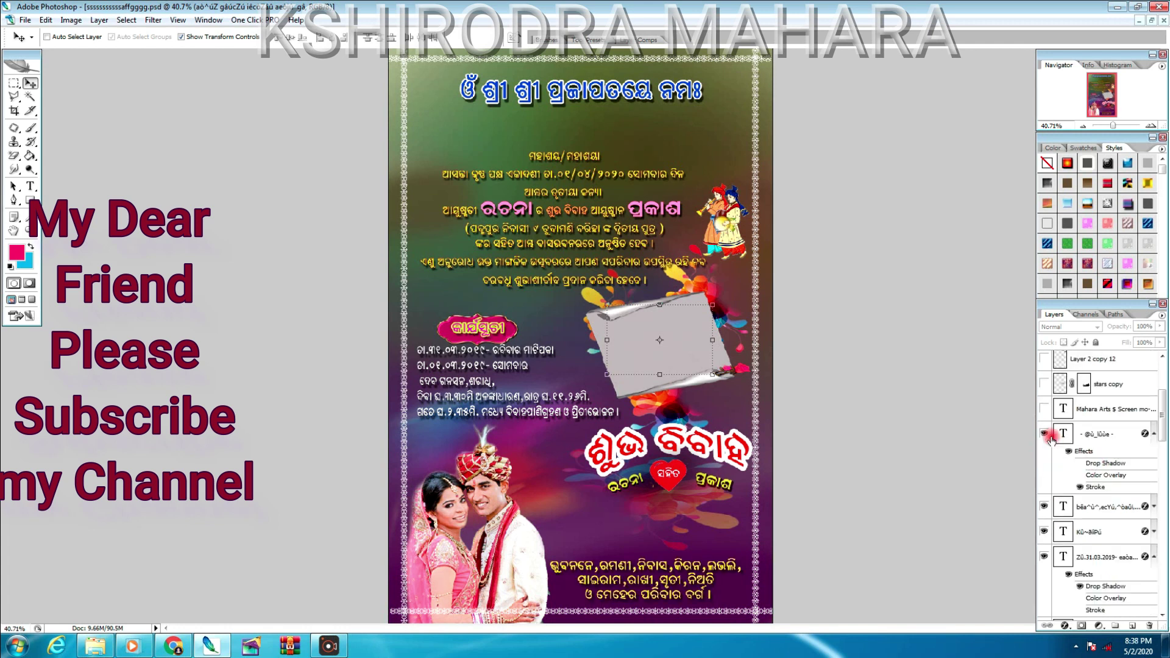
scroll(1048, 439, "up", 1)
left_click(1044, 458)
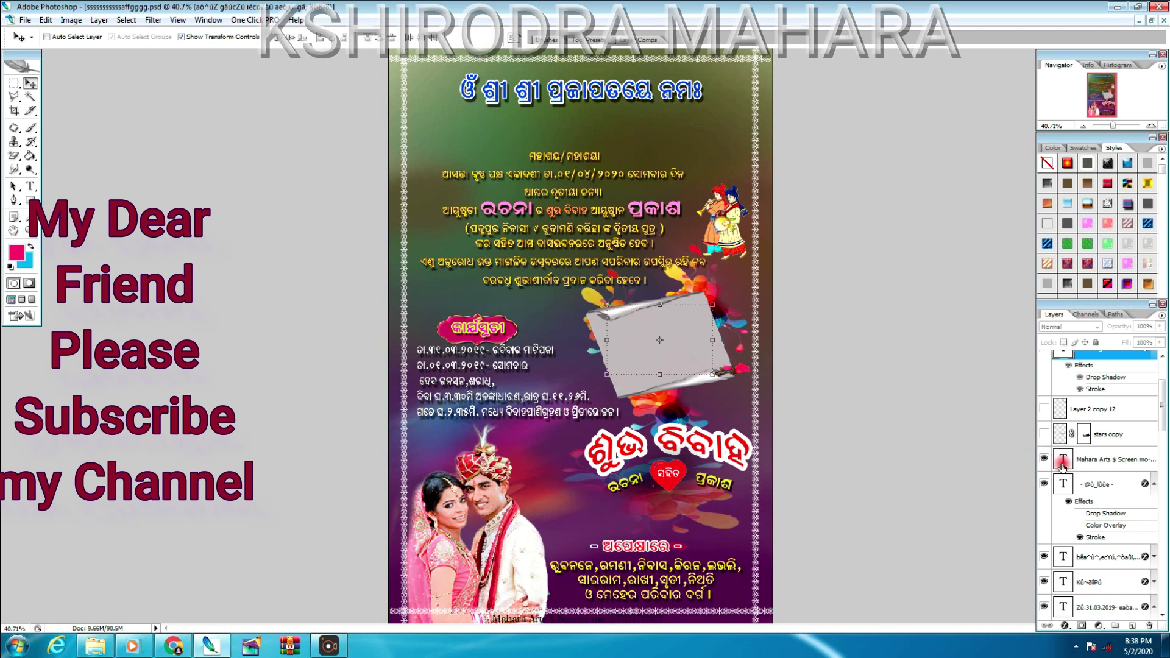
scroll(1058, 482, "up", 3)
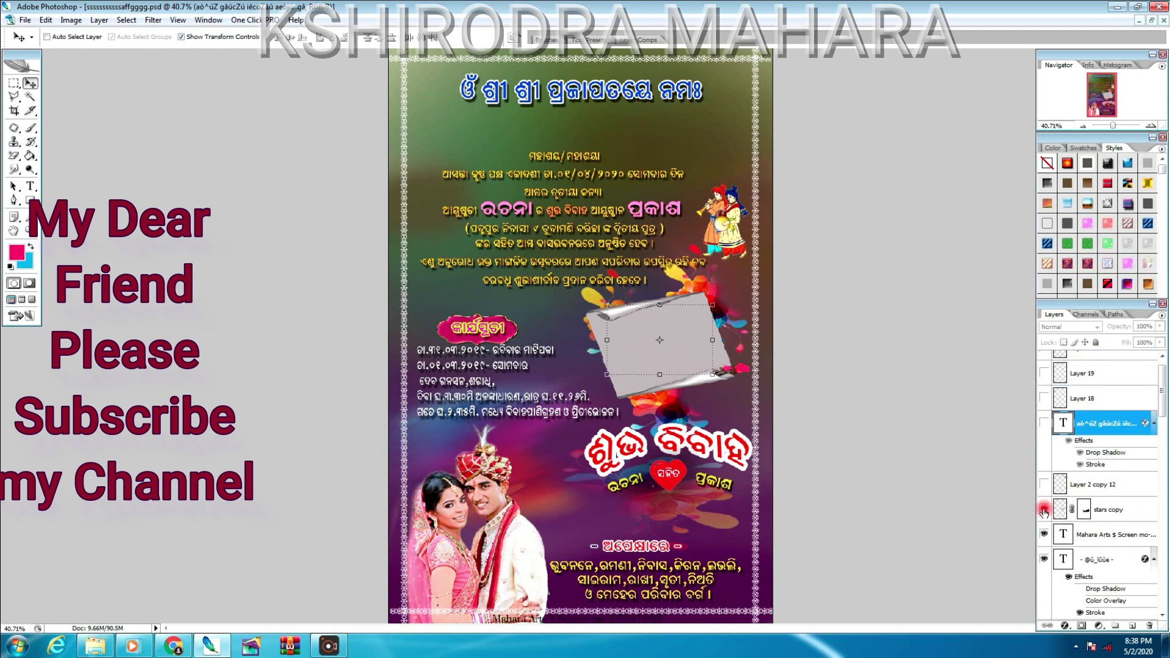
mouse_move(1045, 511)
left_mouse_down()
mouse_move(1046, 487)
mouse_move(1080, 478)
mouse_move(1044, 363)
left_mouse_up()
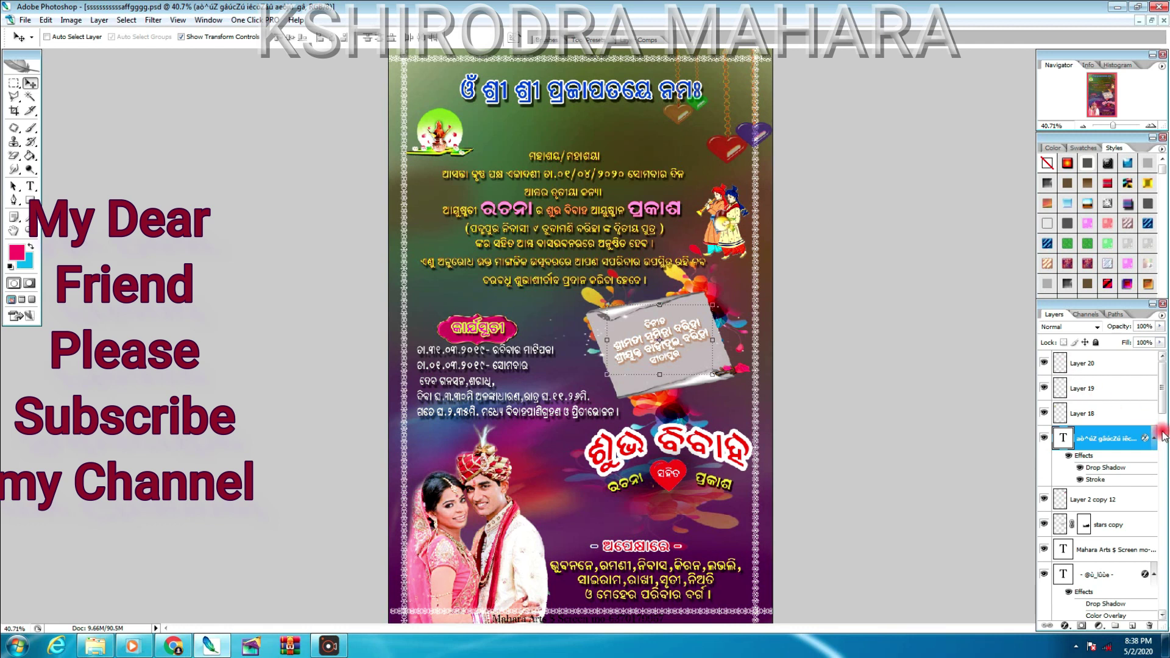
left_click(245, 160)
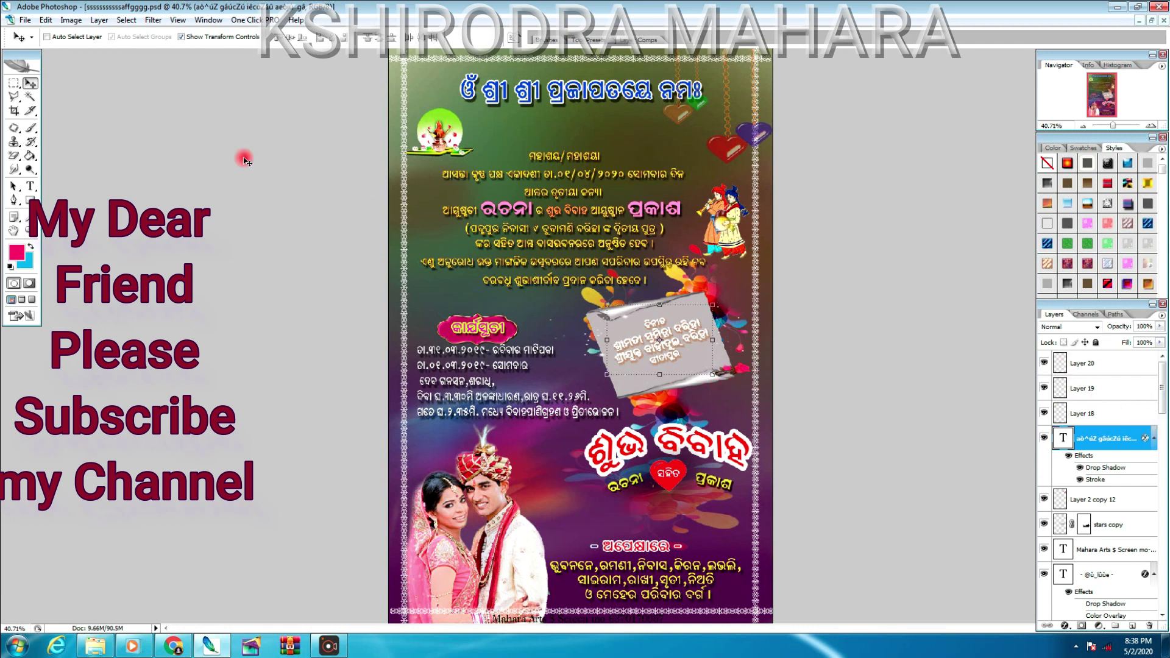
scroll(588, 274, "up", 2)
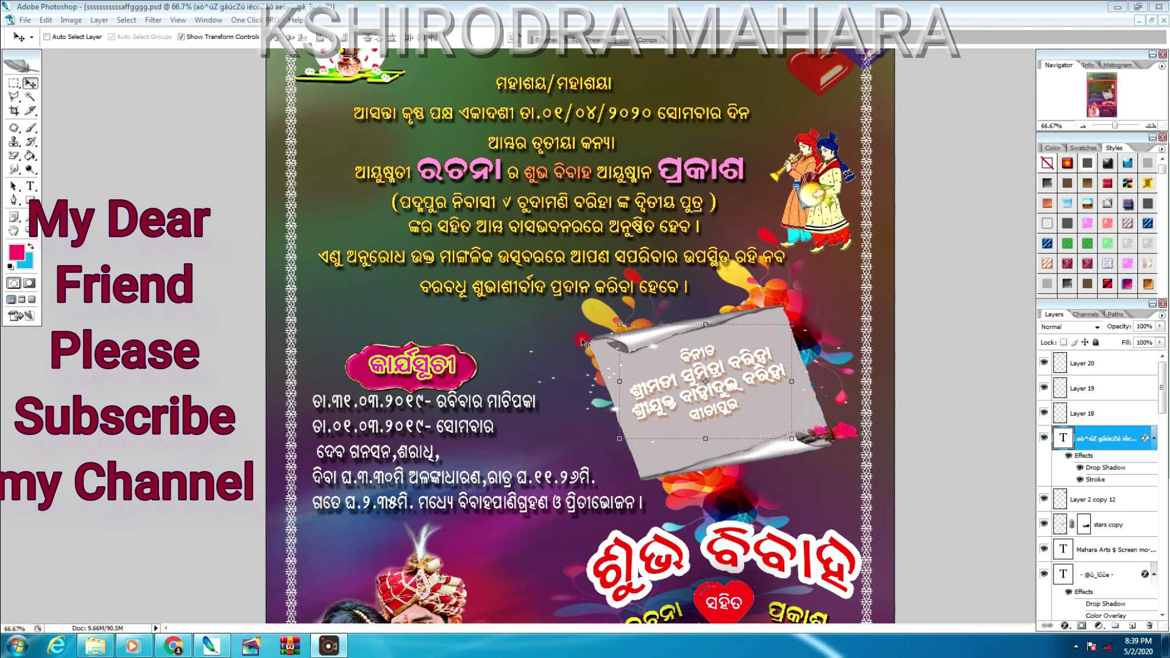
left_click(500, 282)
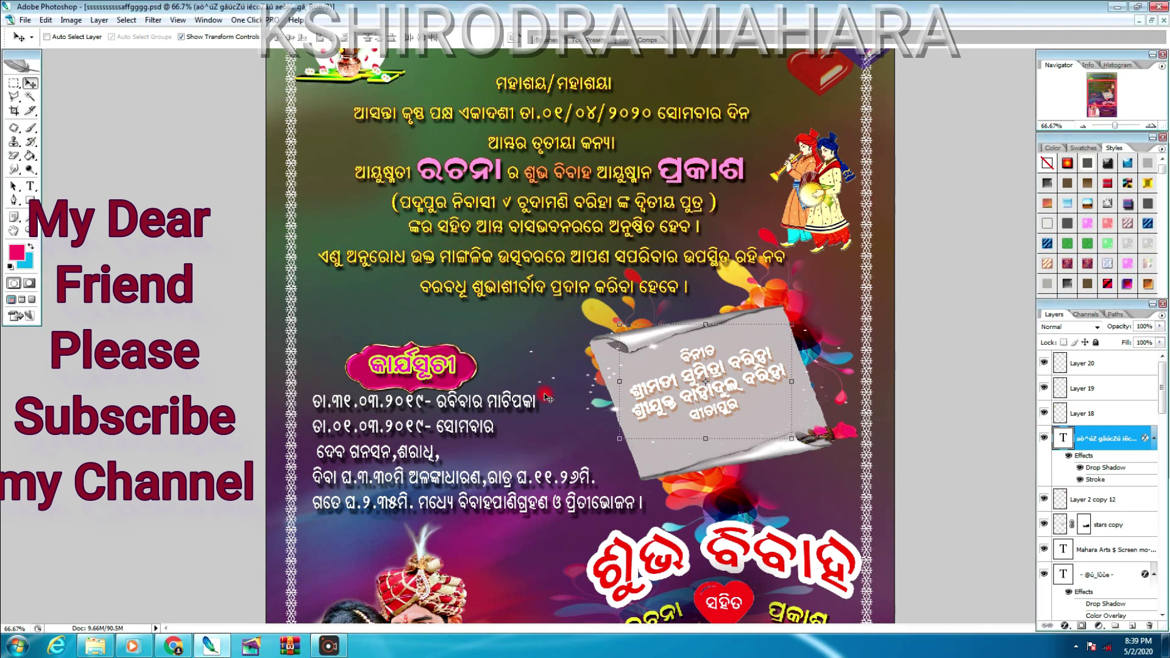
scroll(543, 393, "down", 1)
scroll(543, 381, "down", 1)
scroll(542, 360, "down", 1)
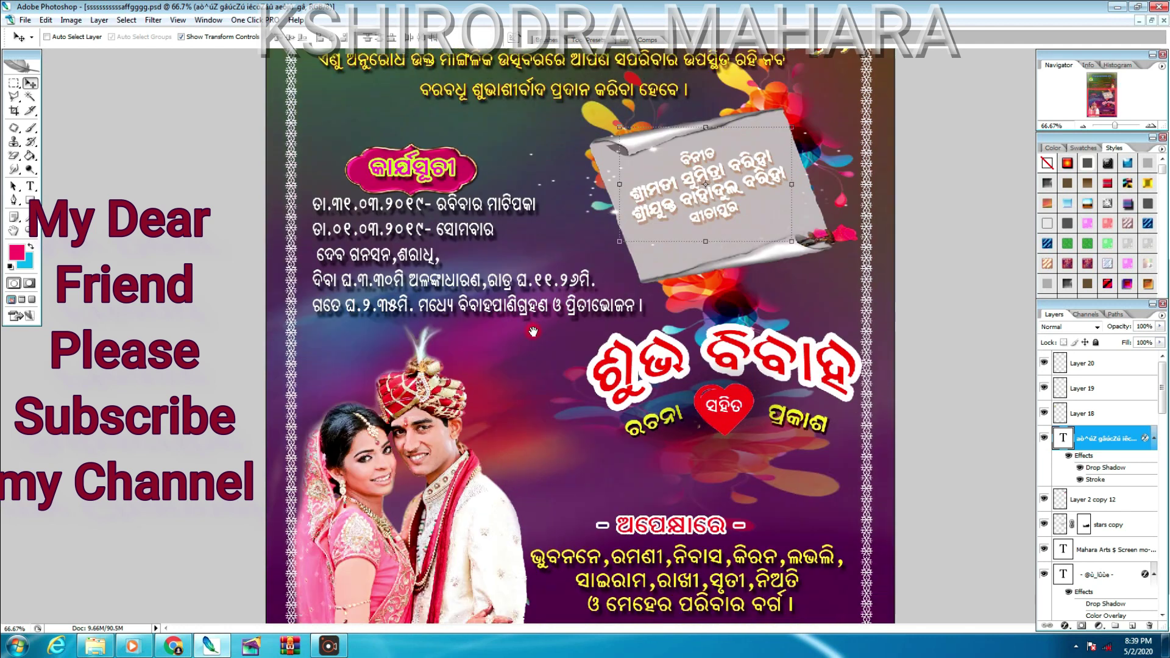
scroll(541, 348, "down", 1)
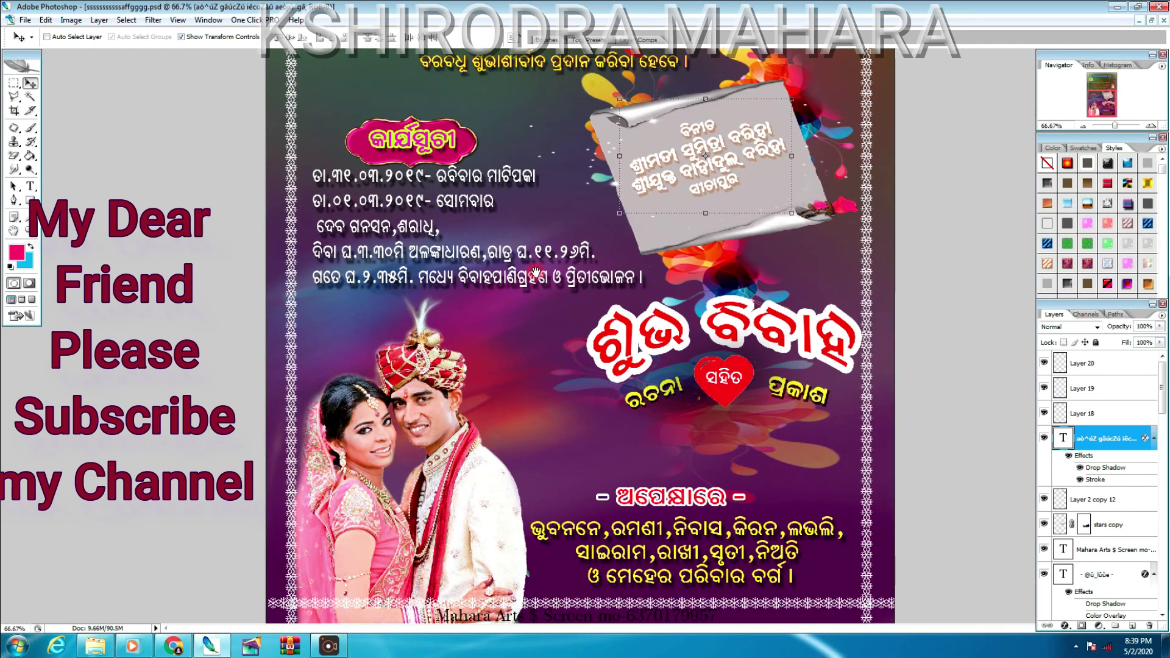
scroll(535, 272, "up", 1)
scroll(535, 274, "up", 1)
scroll(537, 278, "up", 1)
scroll(538, 279, "up", 1)
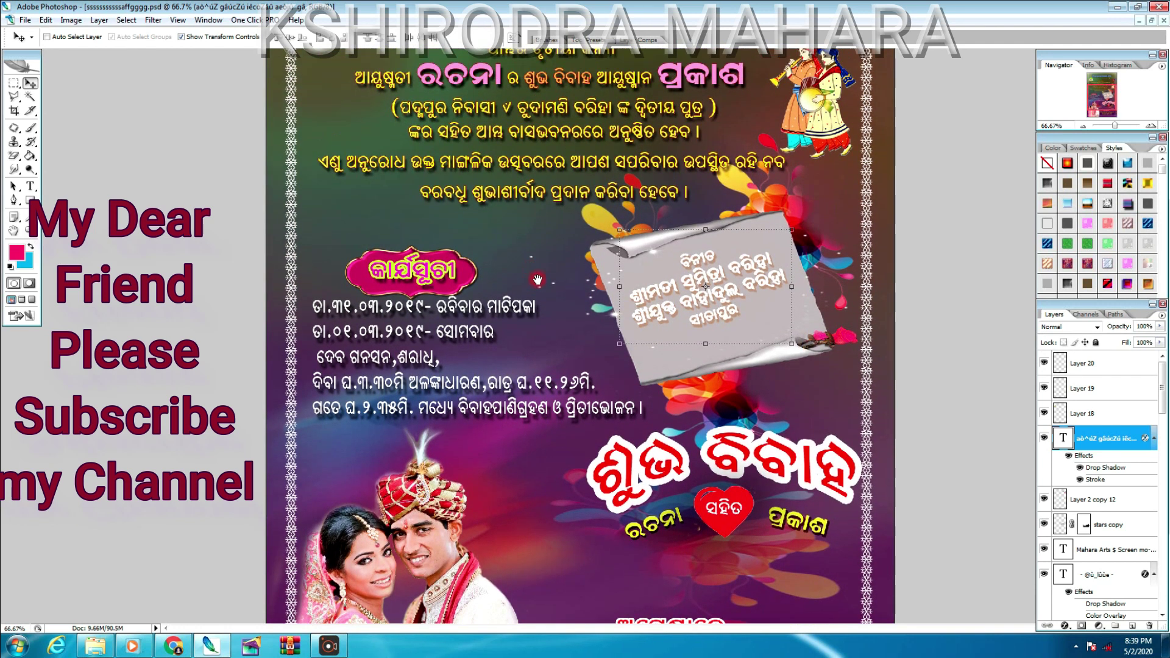
scroll(537, 280, "up", 5)
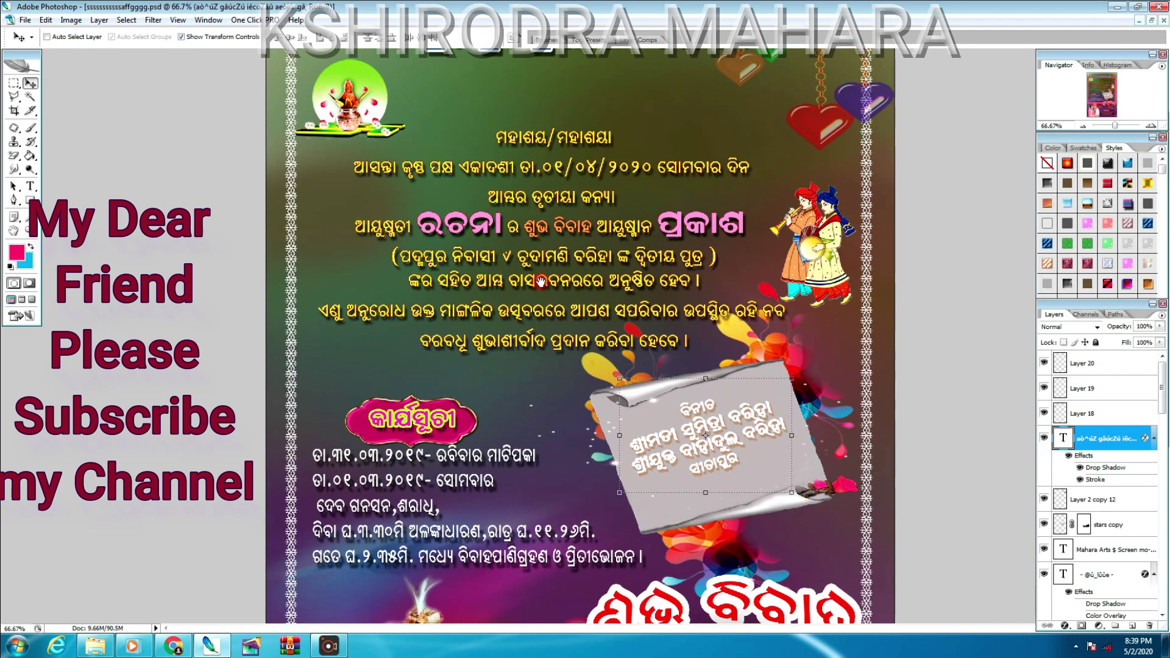
left_click_drag(534, 218, 544, 315)
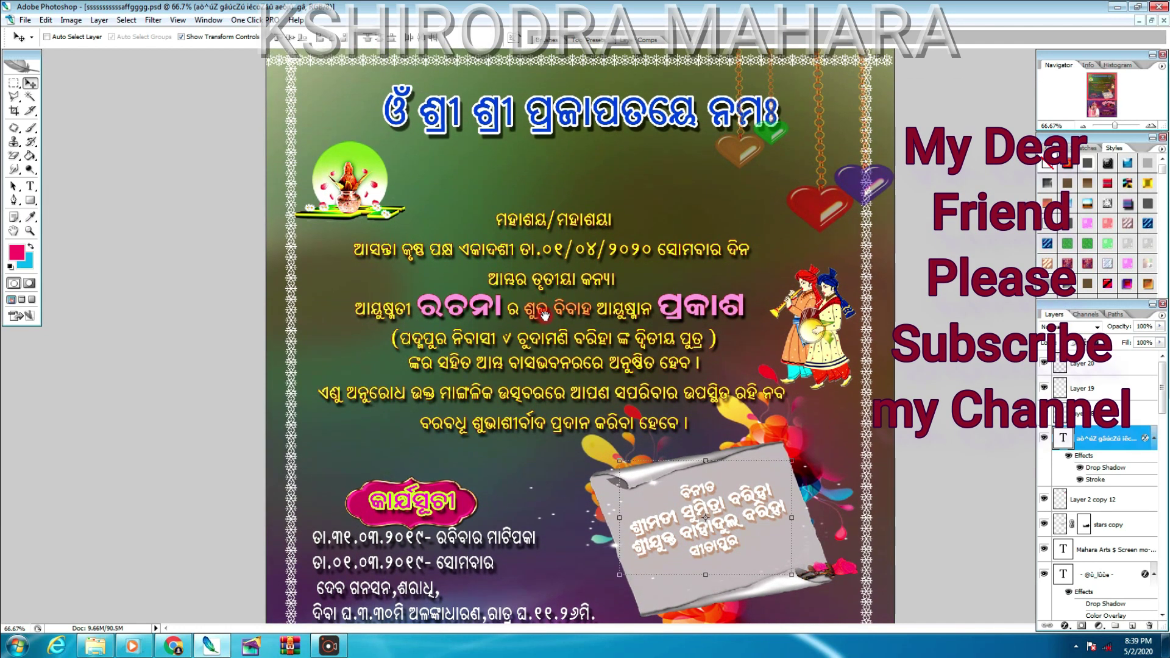
left_click_drag(566, 266, 574, 299)
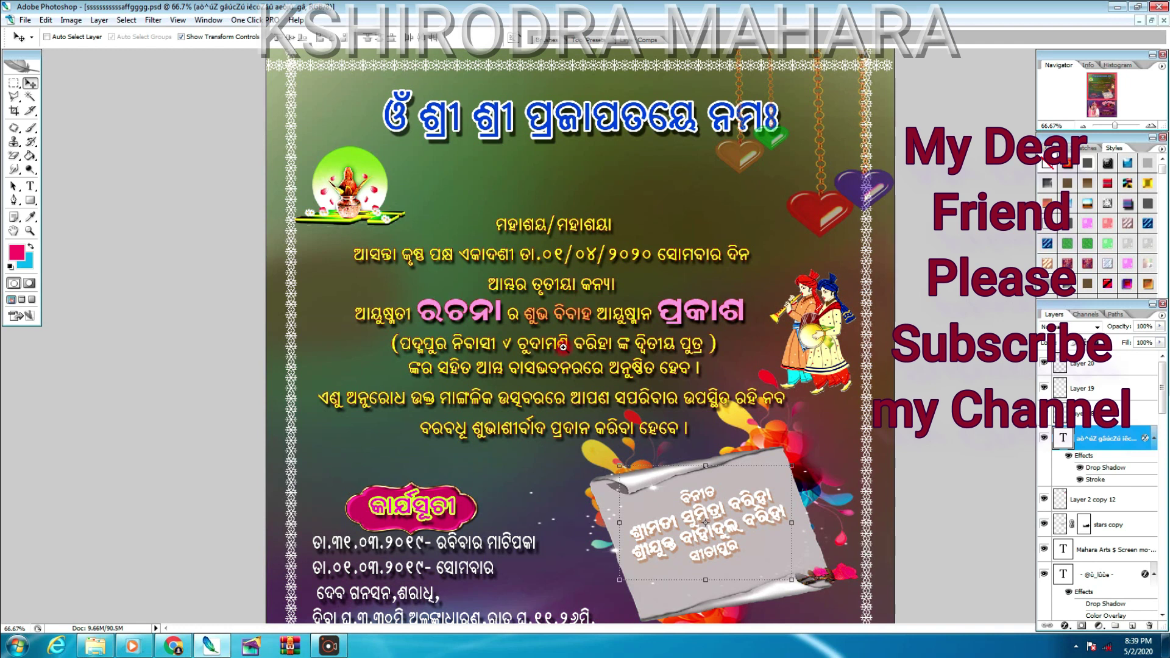
key("ctrl+plus")
left_click_drag(505, 284, 506, 409)
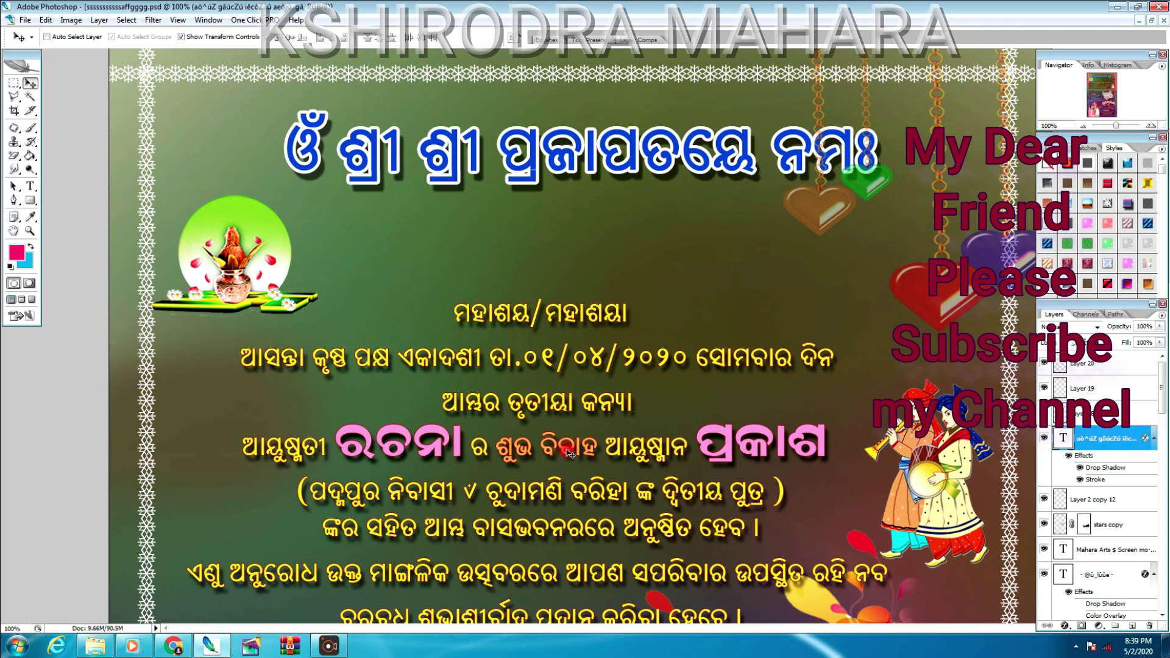
- Bring the schedule lines into view on the canvas and switch to the Type tool
scroll(567, 440, "down", 3)
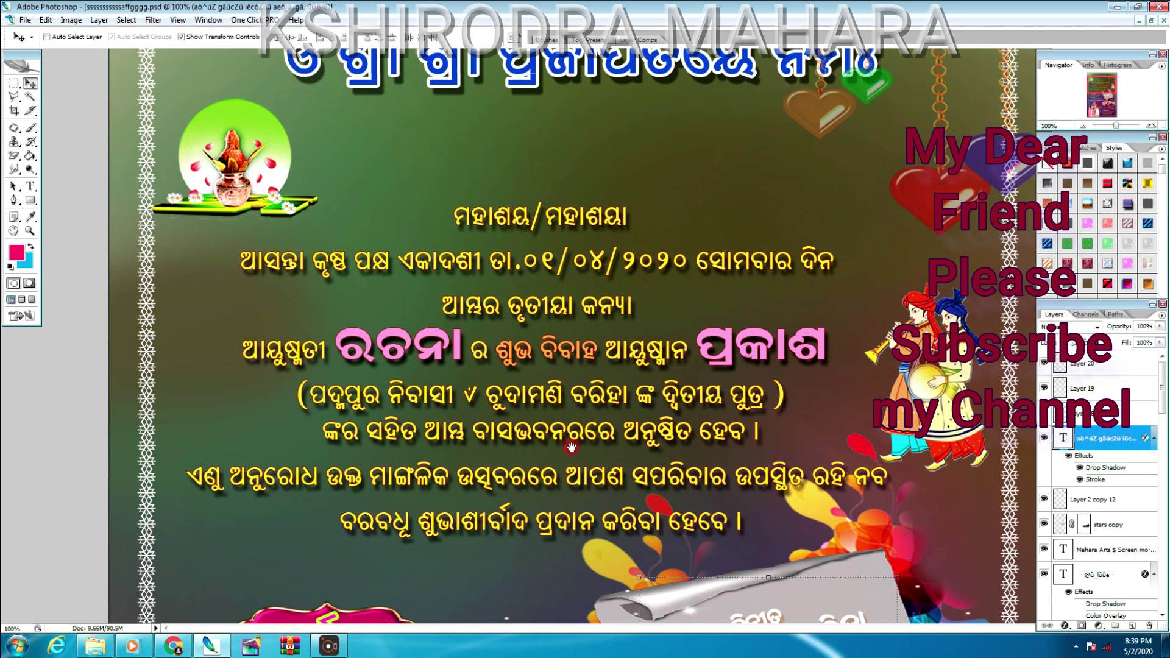
scroll(561, 427, "down", 2)
scroll(557, 421, "down", 2)
left_click_drag(556, 421, 547, 349)
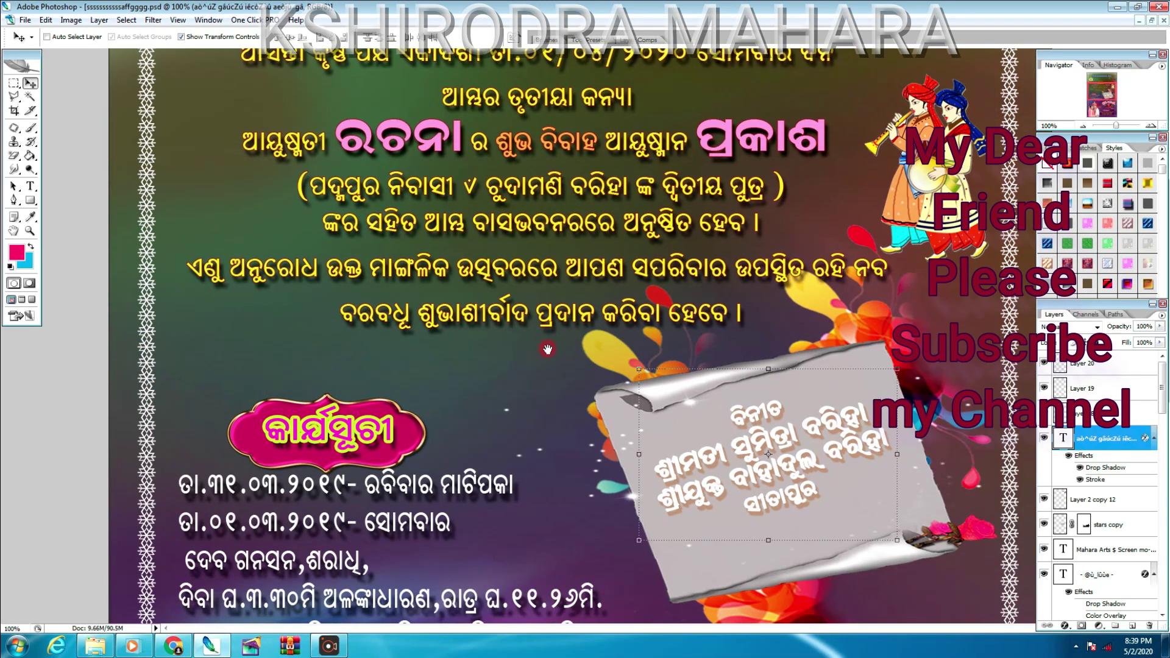
scroll(552, 434, "down", 2)
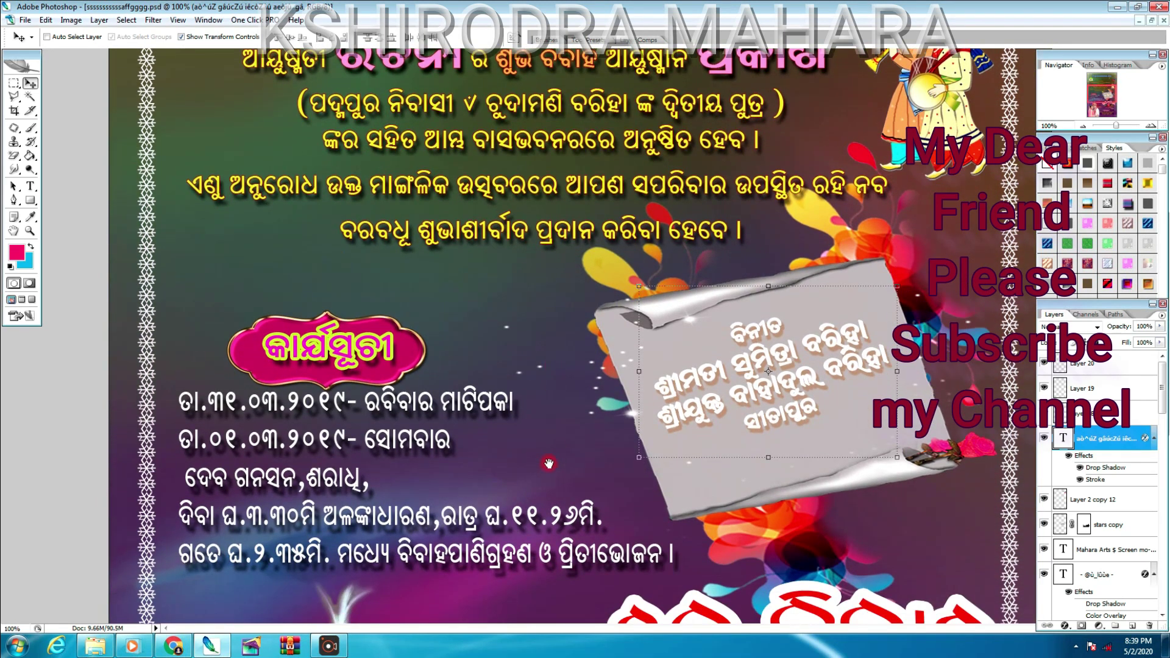
scroll(548, 463, "down", 2)
scroll(549, 447, "down", 1)
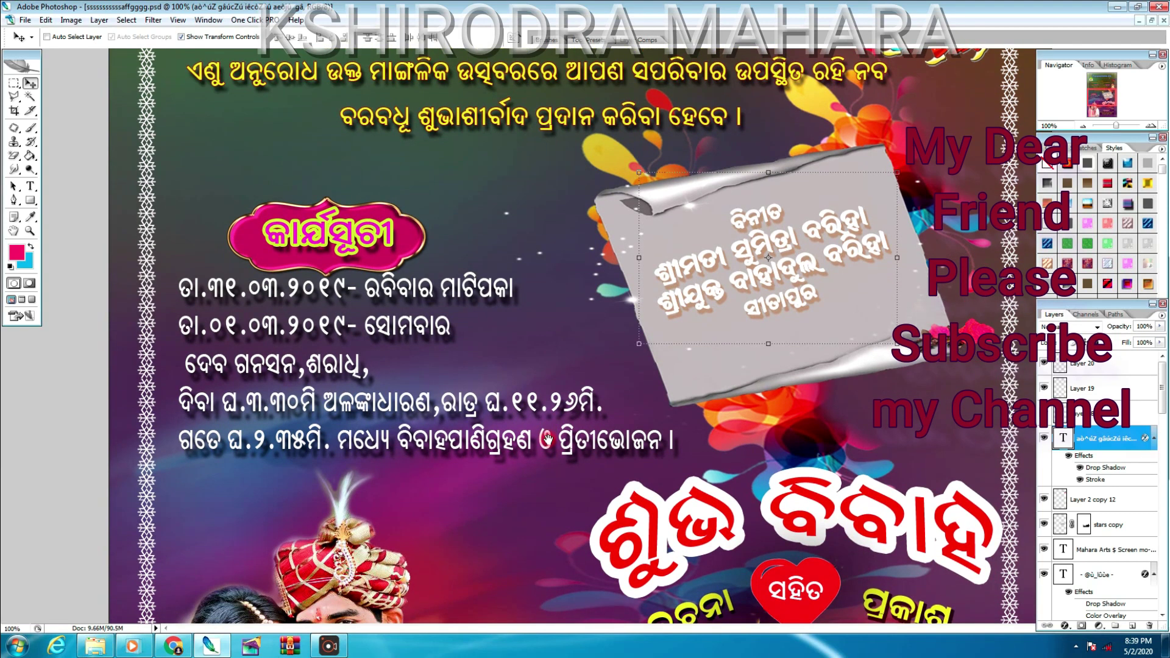
left_click(29, 187)
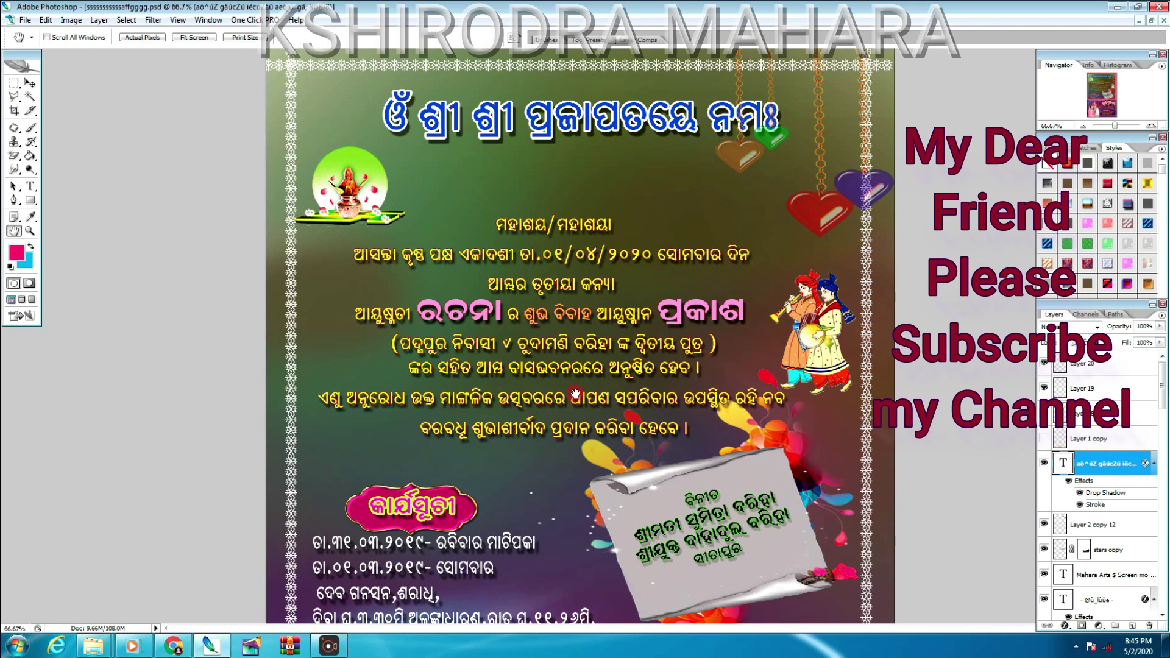
left_click_drag(575, 393, 578, 332)
left_click_drag(569, 463, 562, 275)
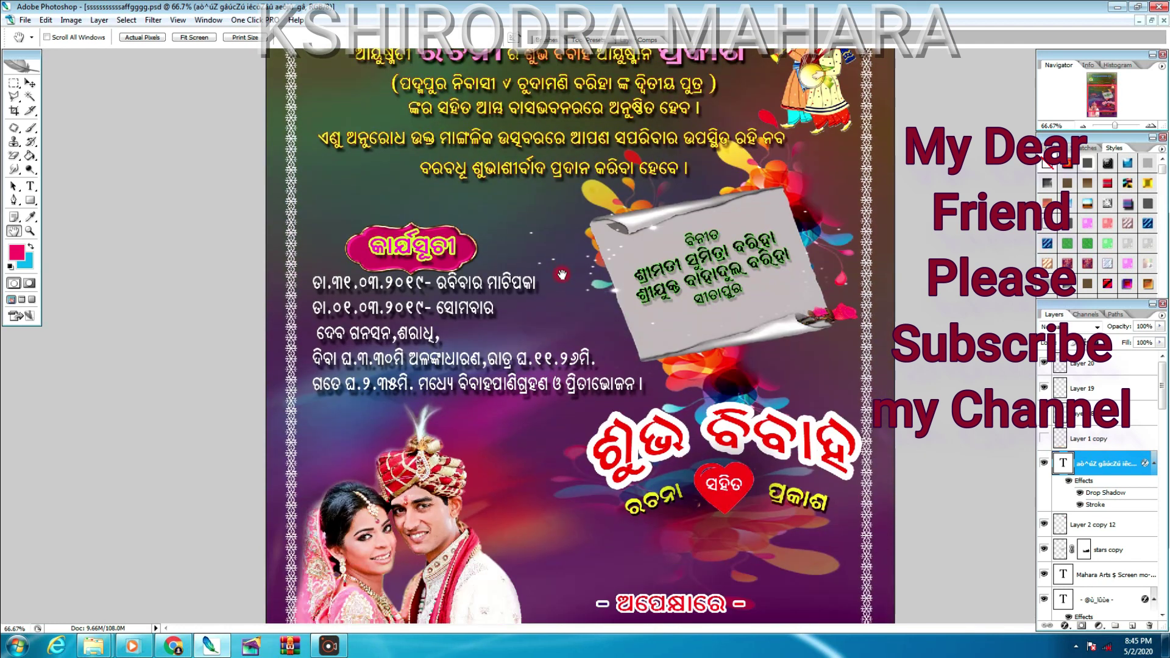
scroll(547, 402, "down", 3)
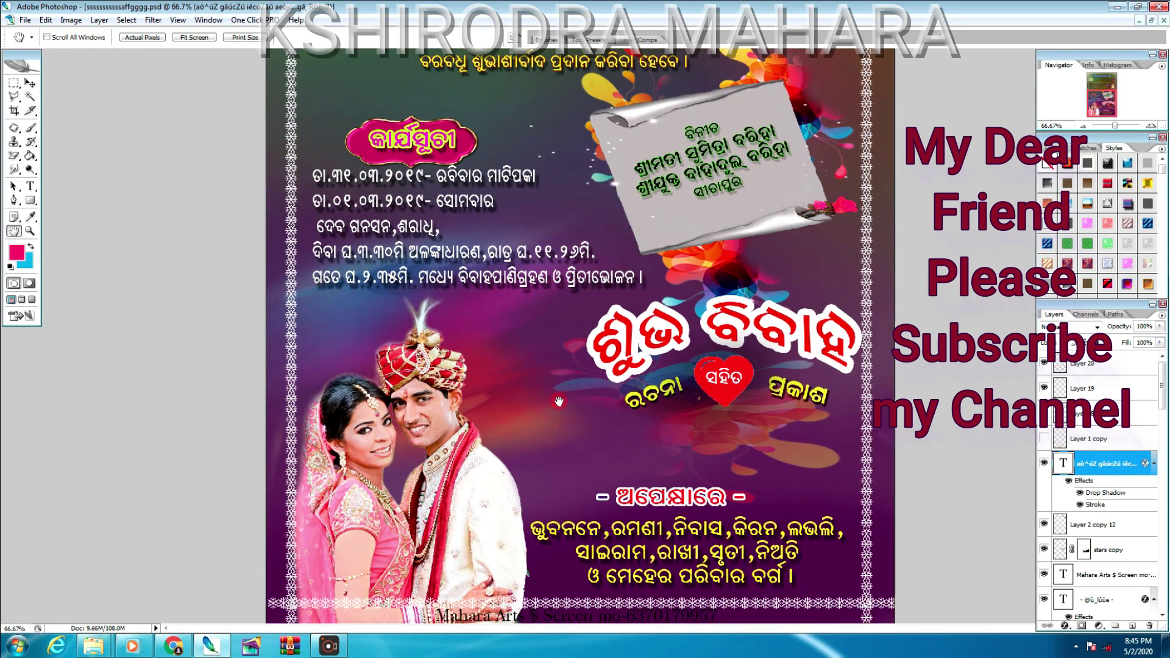
left_click(560, 365)
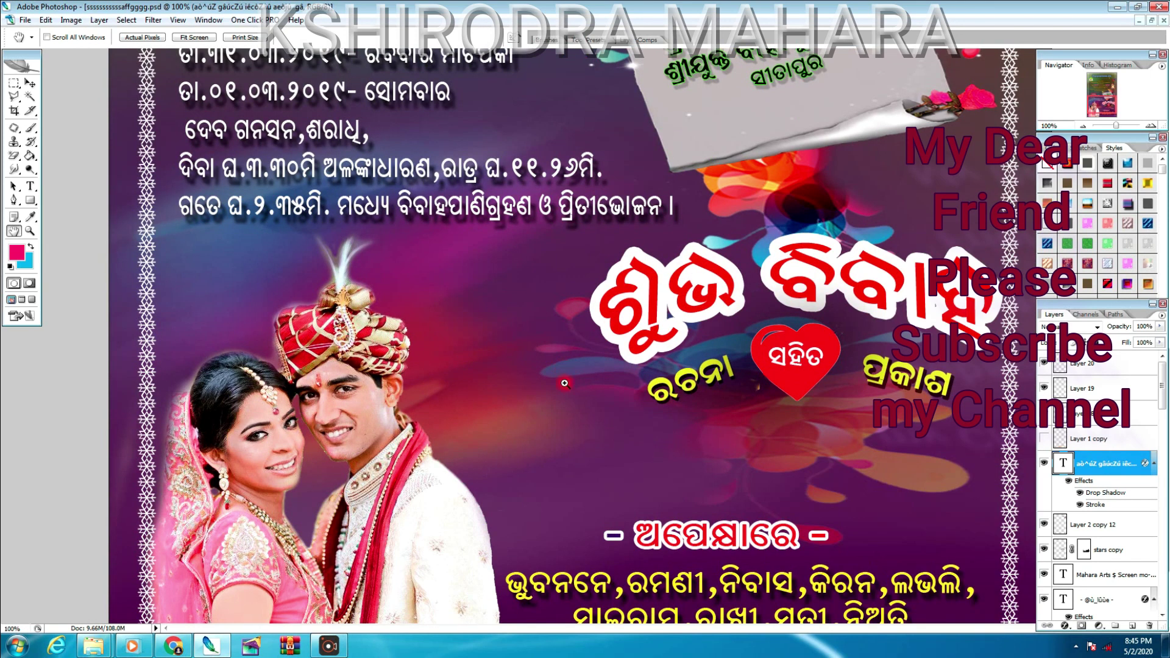
left_click_drag(567, 450, 565, 324)
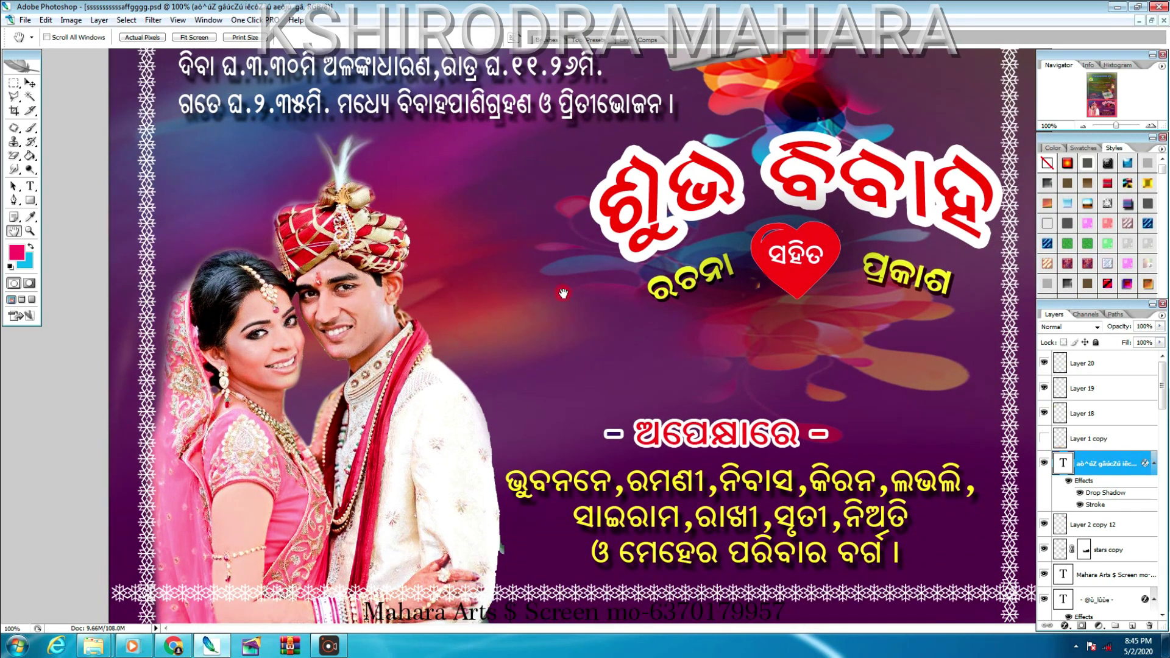
left_click_drag(561, 254, 557, 379)
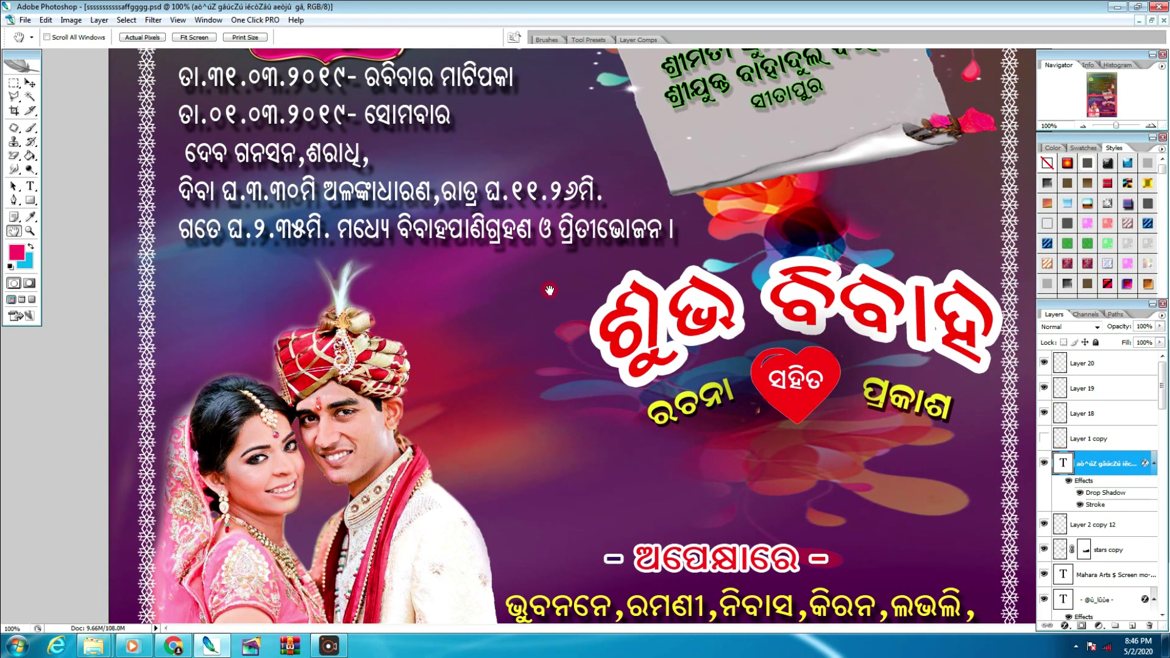
left_click_drag(549, 290, 547, 370)
left_click_drag(539, 271, 536, 422)
left_click_drag(561, 301, 546, 427)
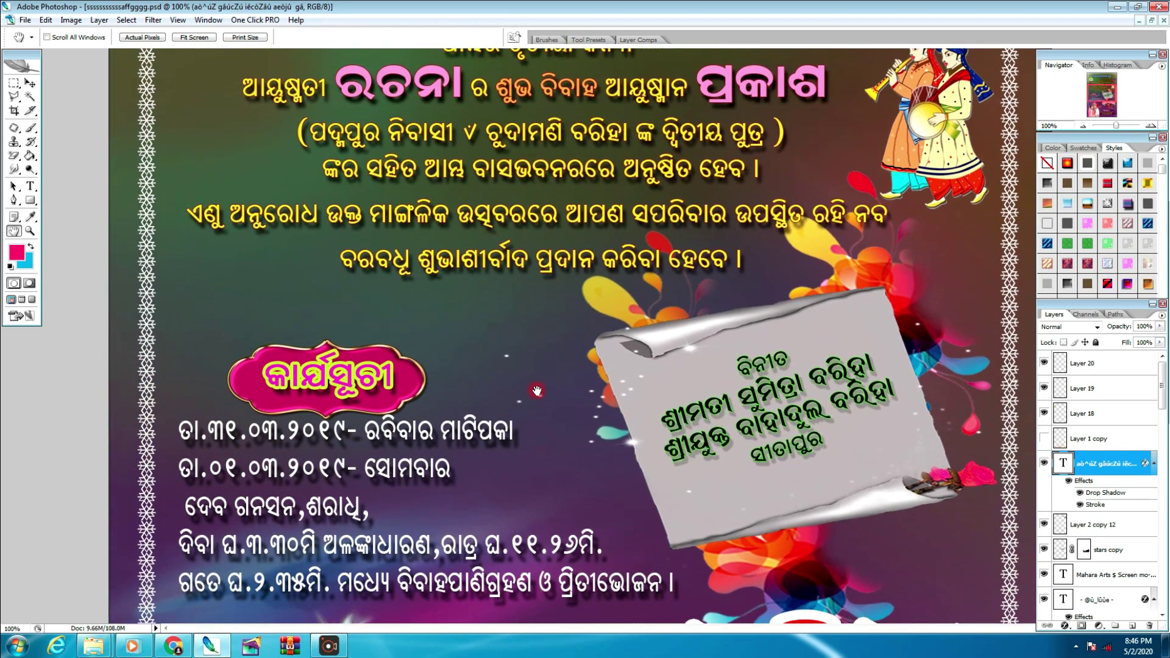
left_click_drag(544, 268, 539, 347)
left_click_drag(543, 302, 542, 359)
left_click_drag(539, 278, 539, 335)
mouse_move(545, 224)
left_mouse_down()
mouse_move(544, 308)
mouse_move(533, 260)
mouse_move(532, 286)
left_mouse_up()
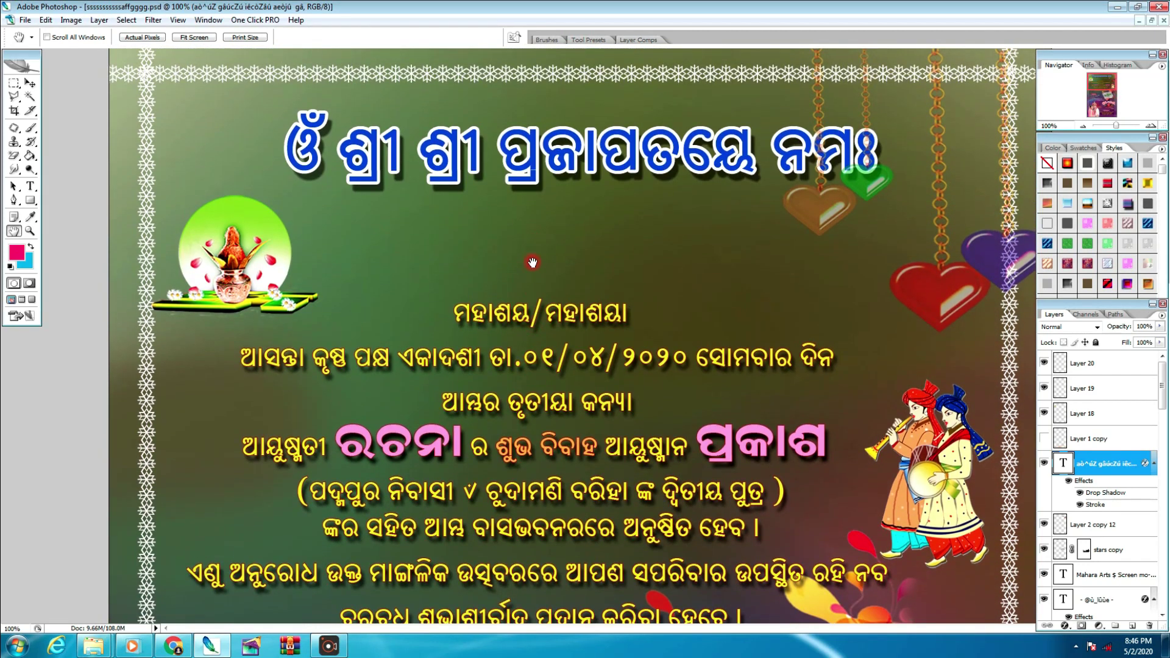
left_click_drag(540, 351, 539, 173)
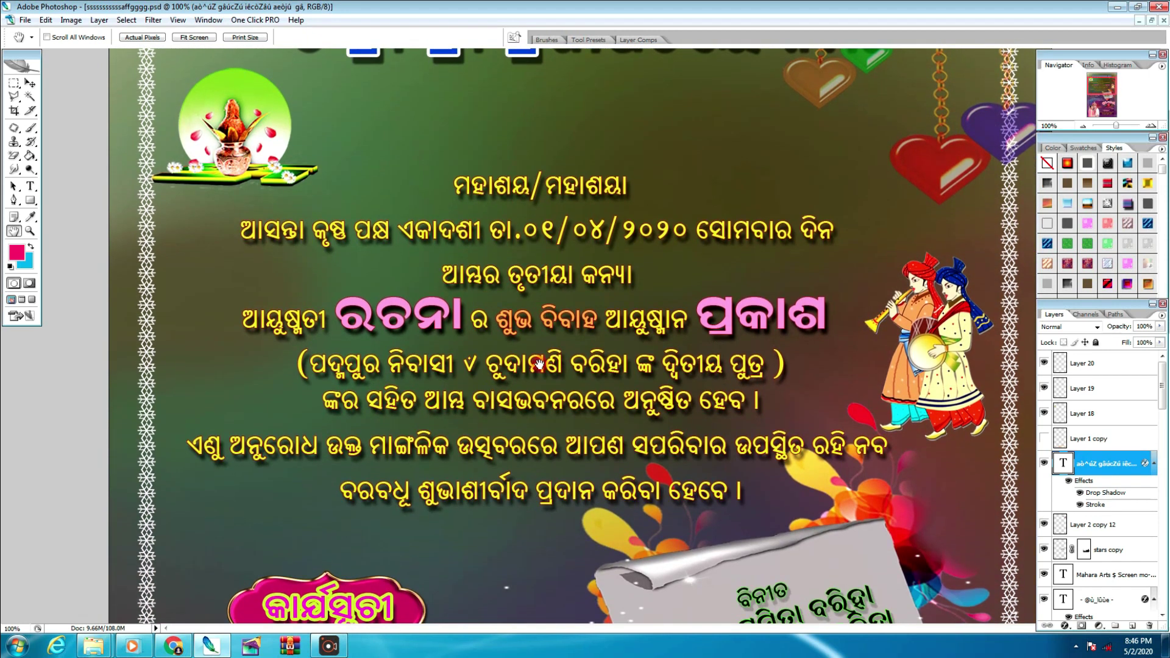
left_click_drag(540, 297, 540, 179)
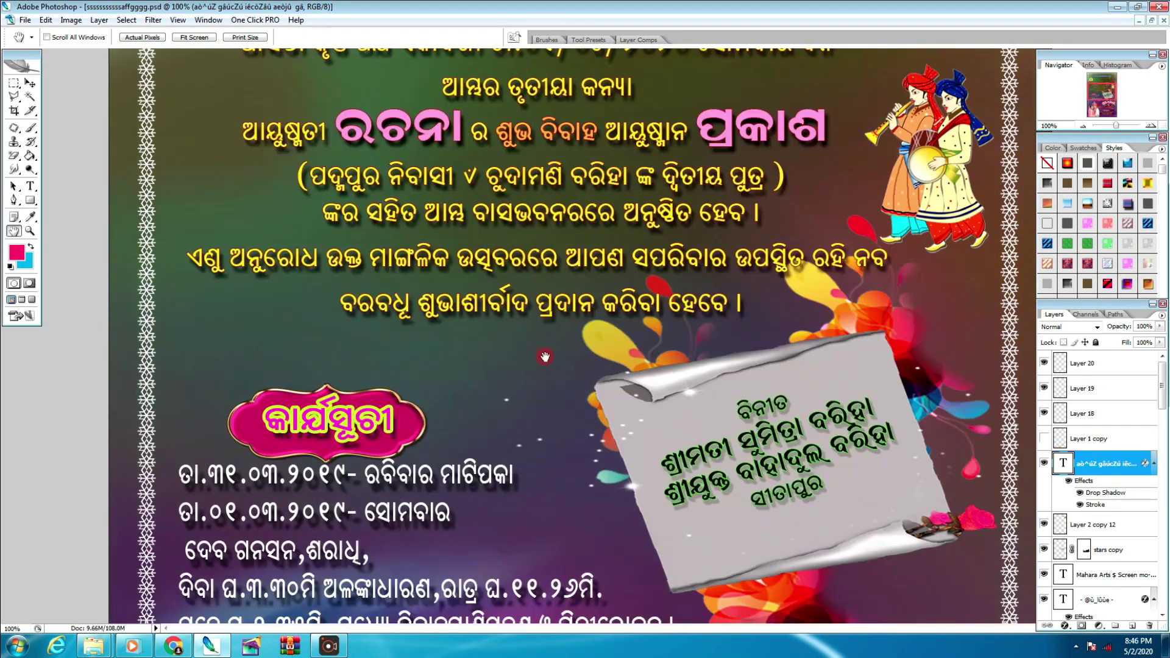
left_click_drag(545, 357, 544, 225)
left_click_drag(538, 437, 536, 356)
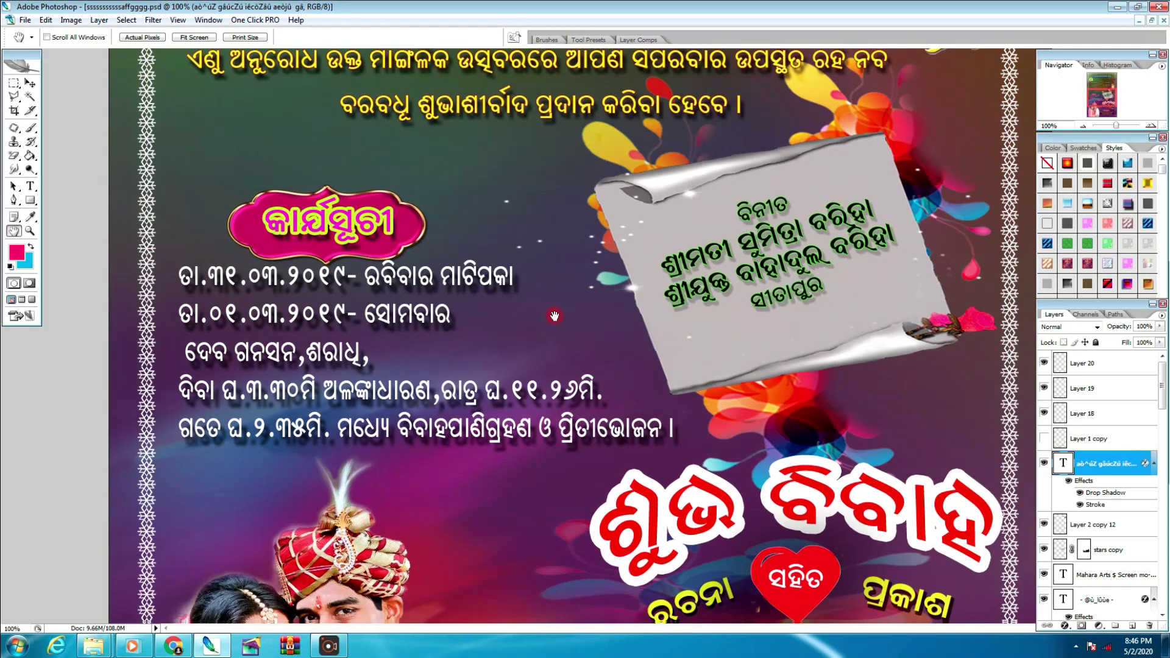
left_click_drag(526, 469, 537, 345)
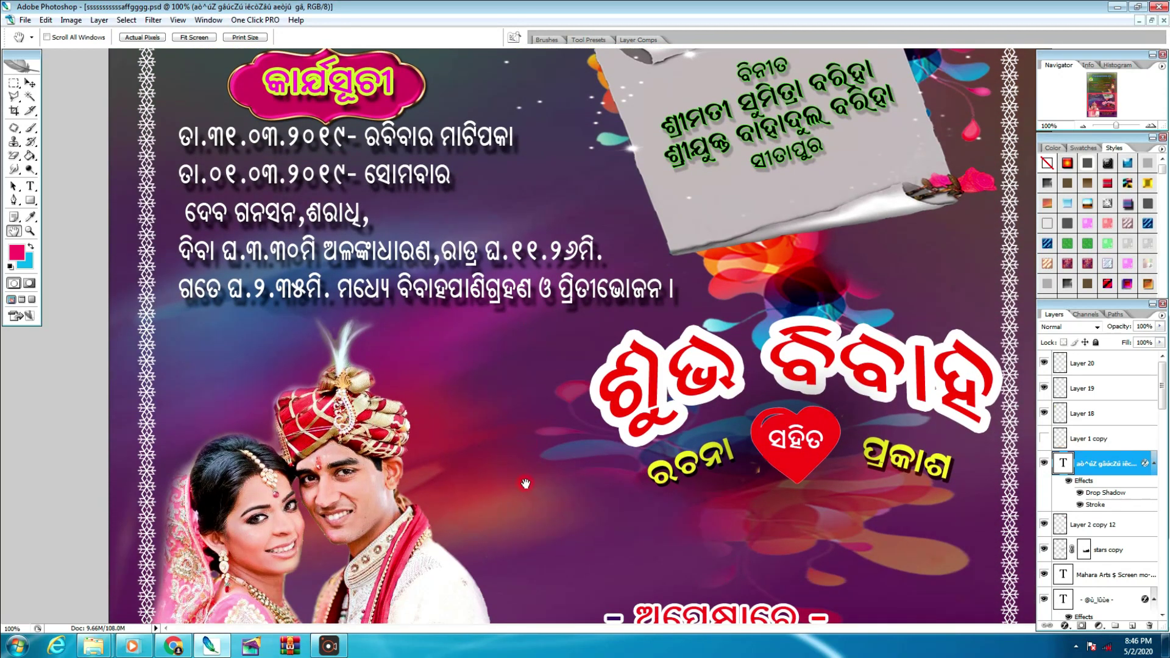
left_click_drag(525, 483, 518, 298)
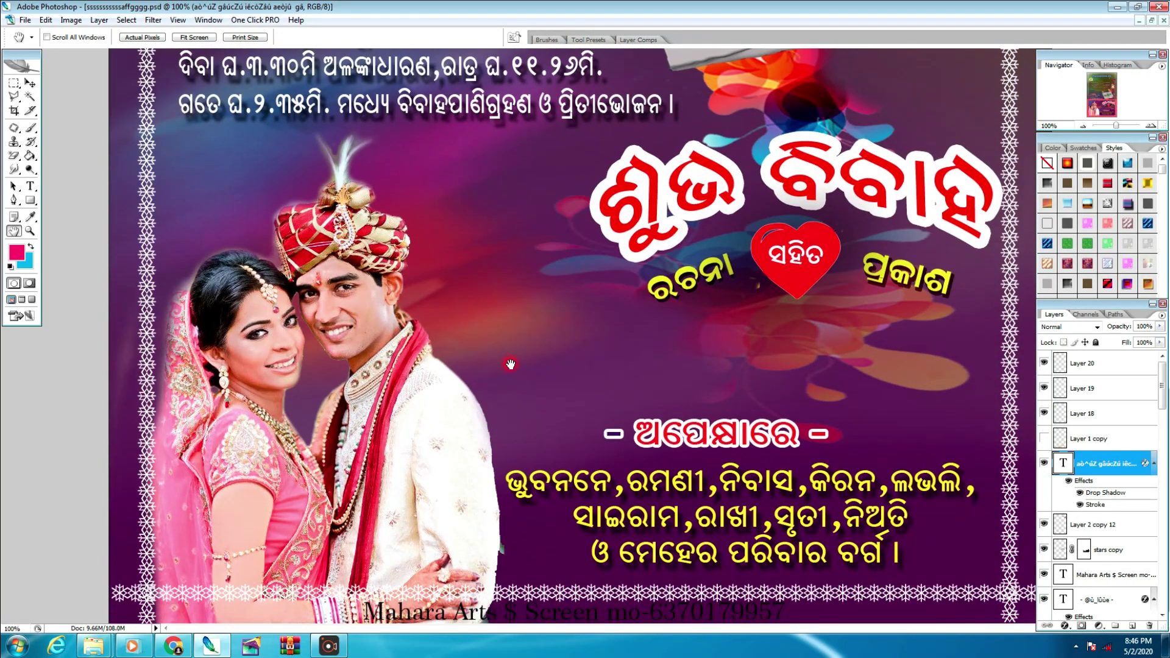
left_click(533, 387, "ctrl+alt")
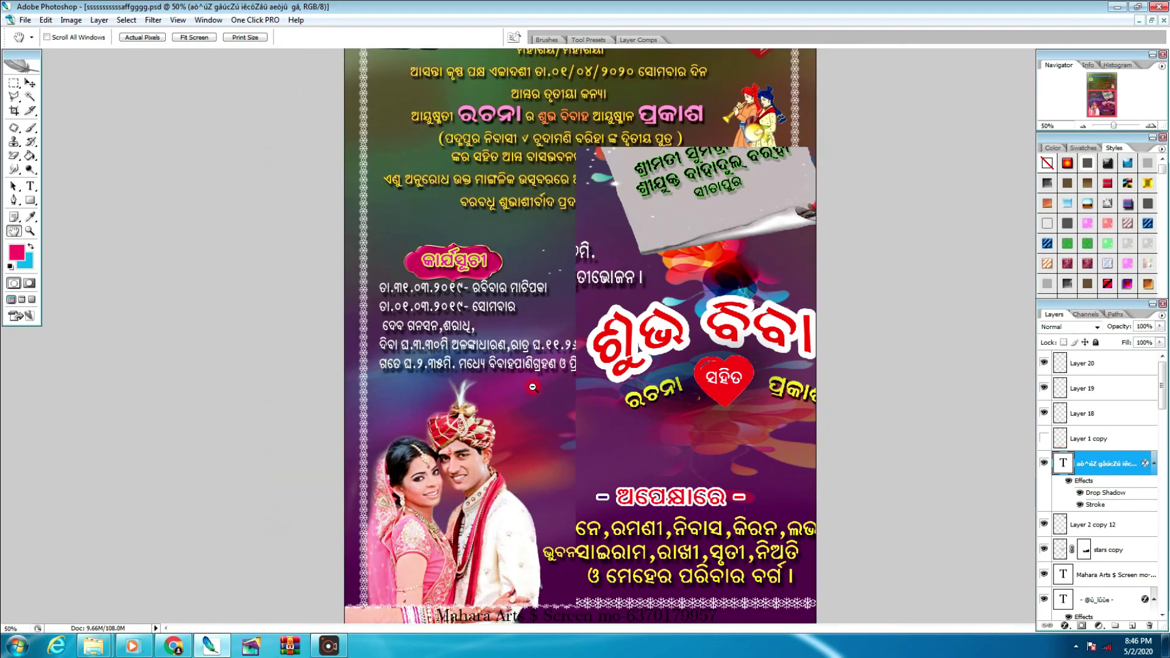
left_click(533, 387, "ctrl+alt")
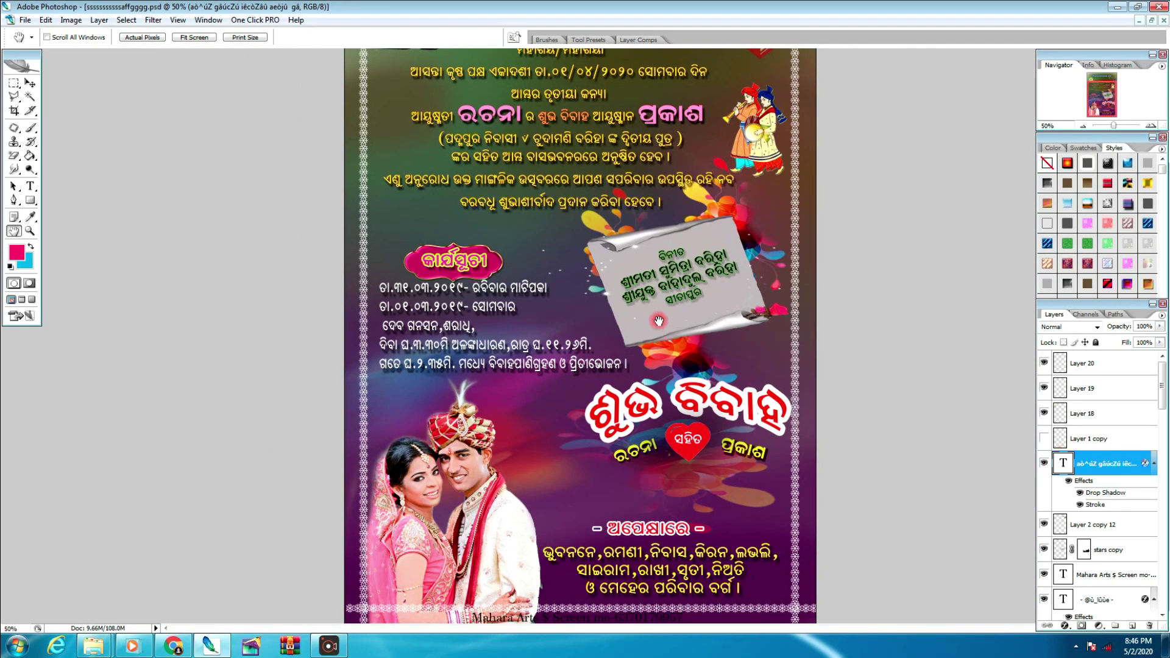
mouse_move(653, 313)
left_mouse_down()
mouse_move(649, 401)
mouse_move(648, 334)
left_mouse_up()
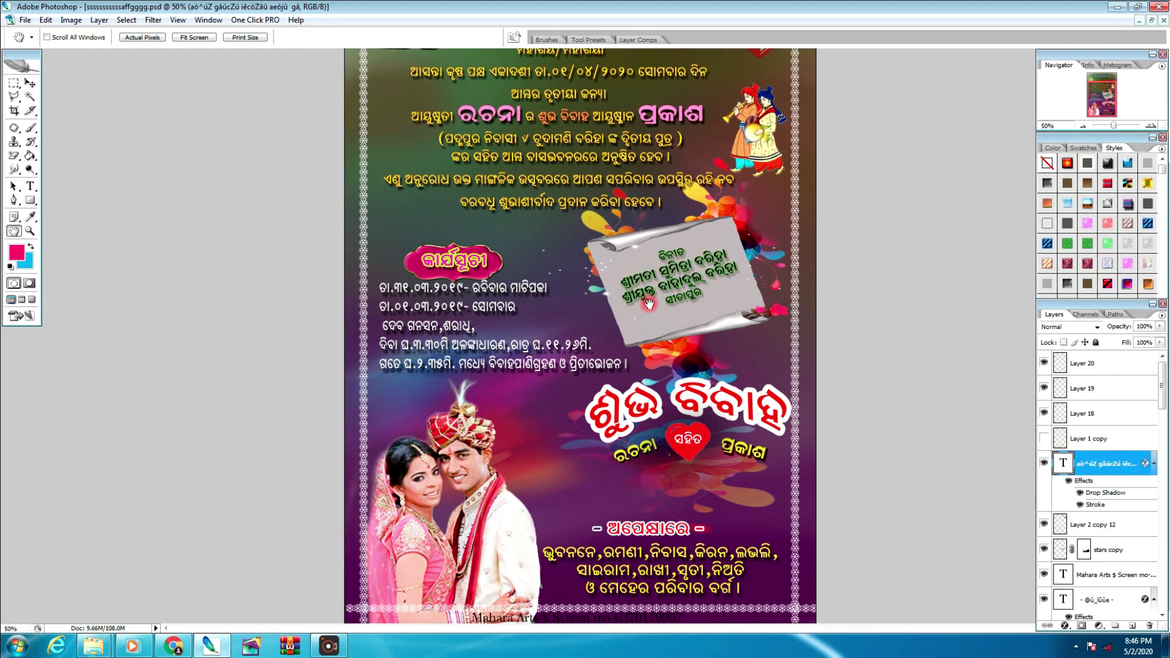